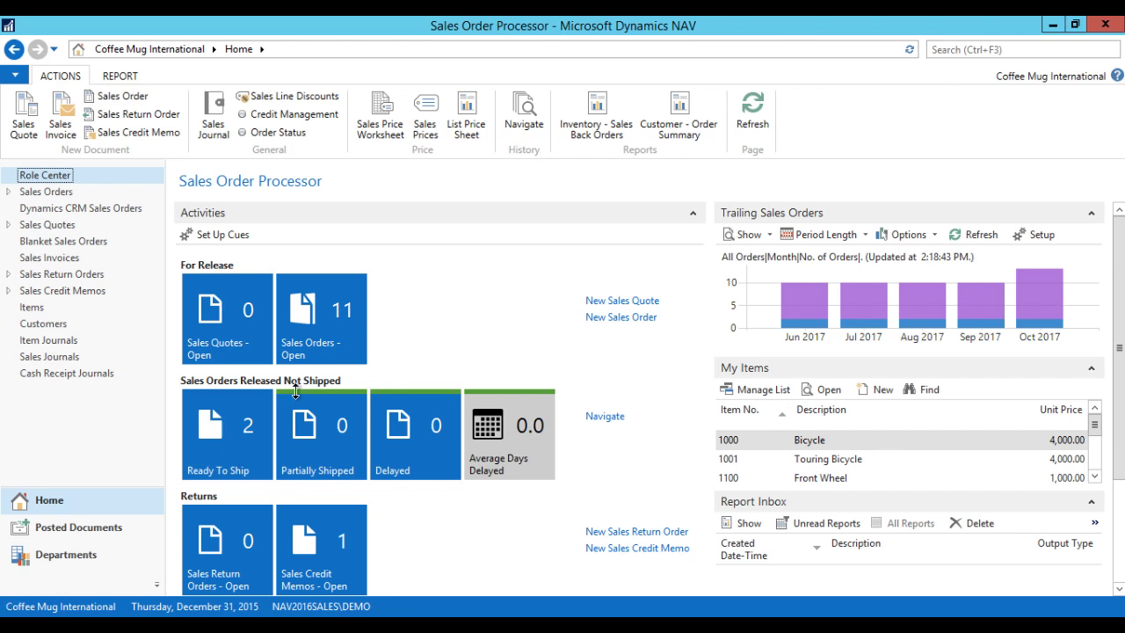
# Step: Open the Accounting Periods list from the Fiscal Year periodic activities in the Financial Management department
pyautogui.click(61, 563)
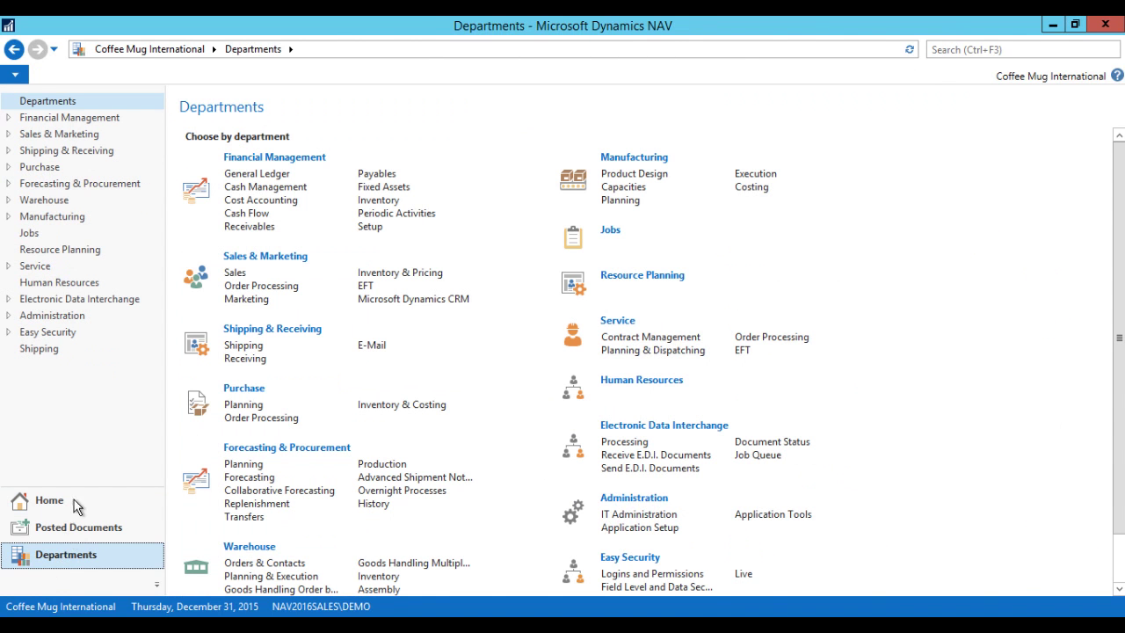
pyautogui.click(27, 122)
pyautogui.click(44, 137)
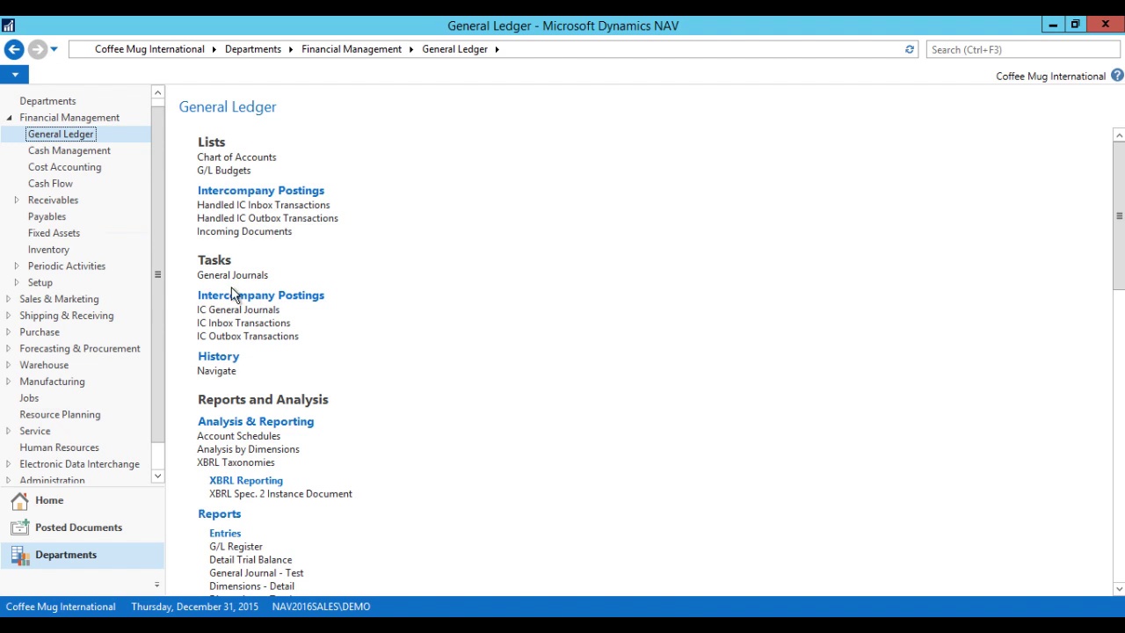
pyautogui.click(17, 267)
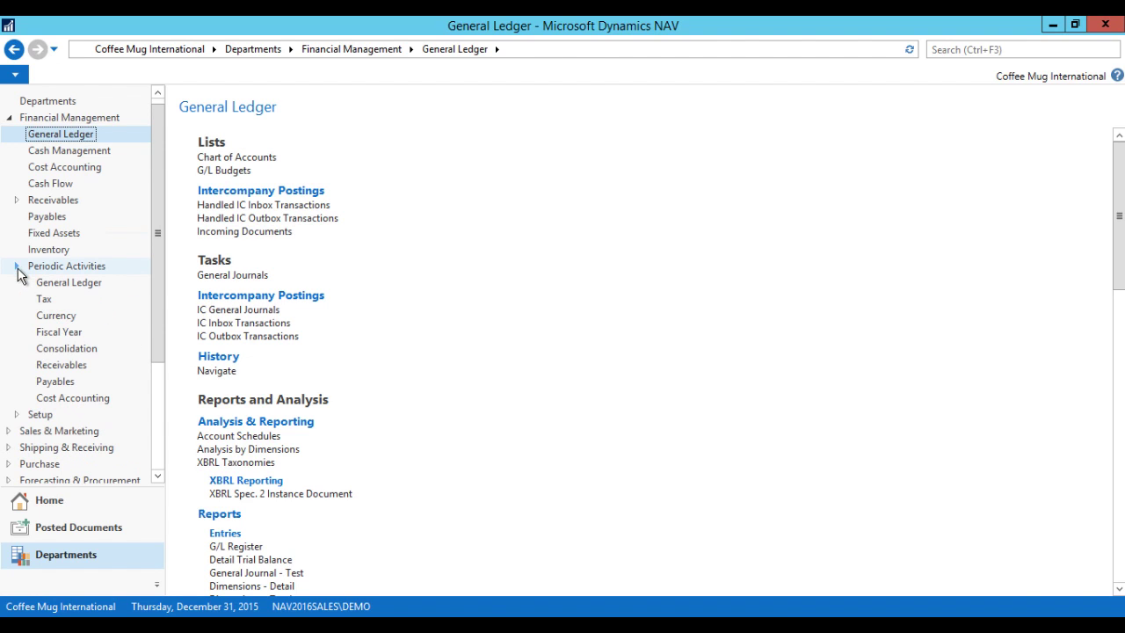
pyautogui.click(61, 333)
pyautogui.click(246, 160)
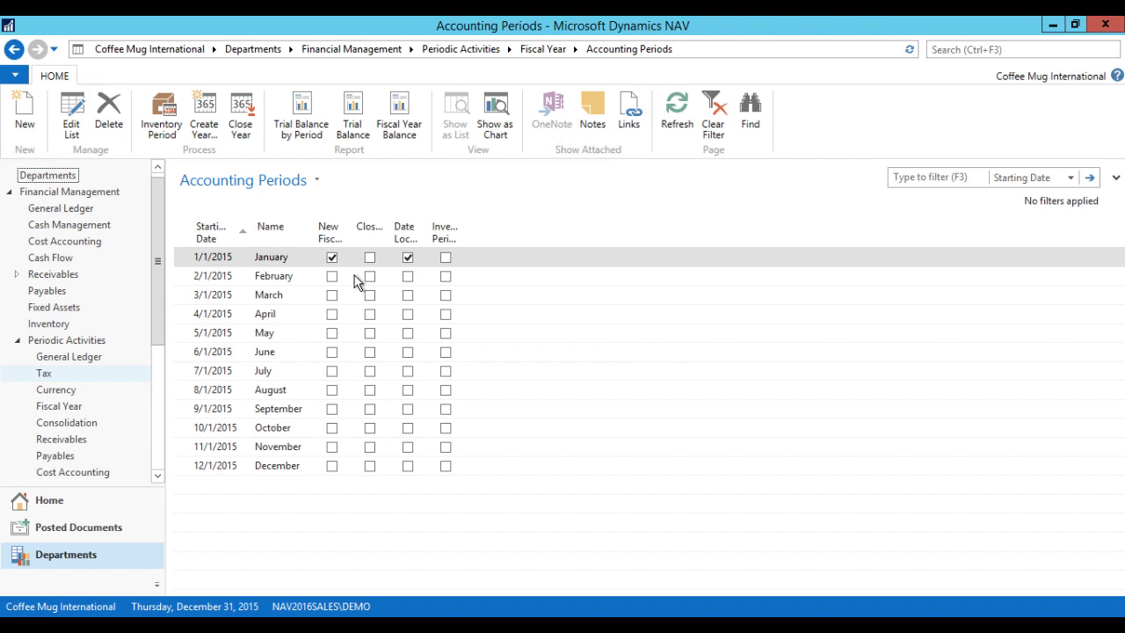
# Step: Create a new fiscal year with a starting date of 01/1/2016
pyautogui.click(202, 119)
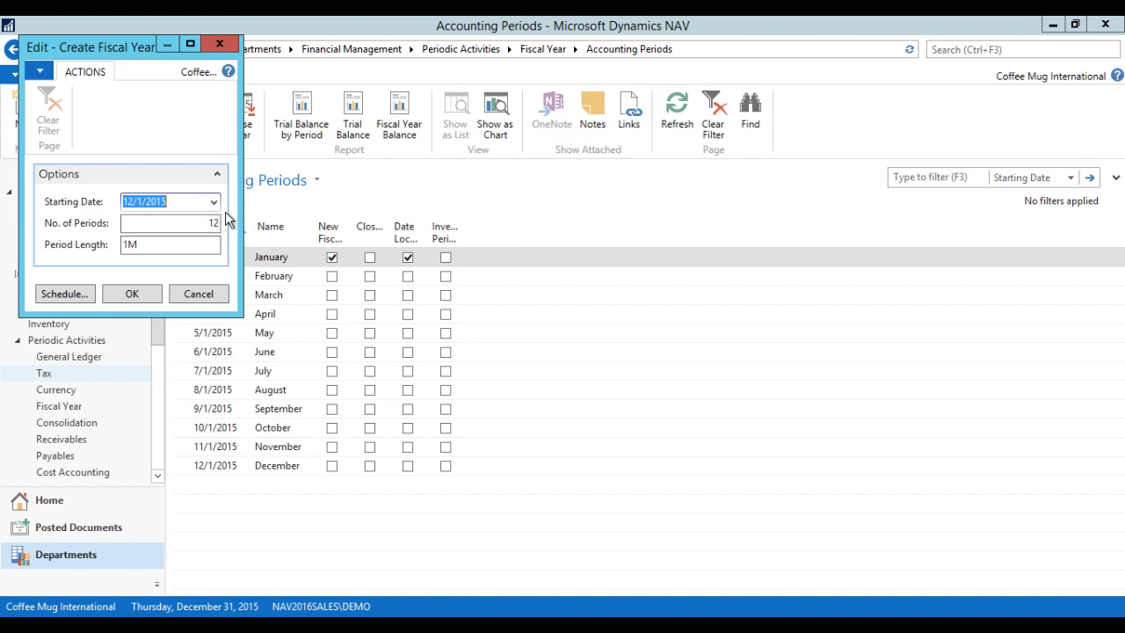
pyautogui.click(134, 201)
pyautogui.press('BackSpace')
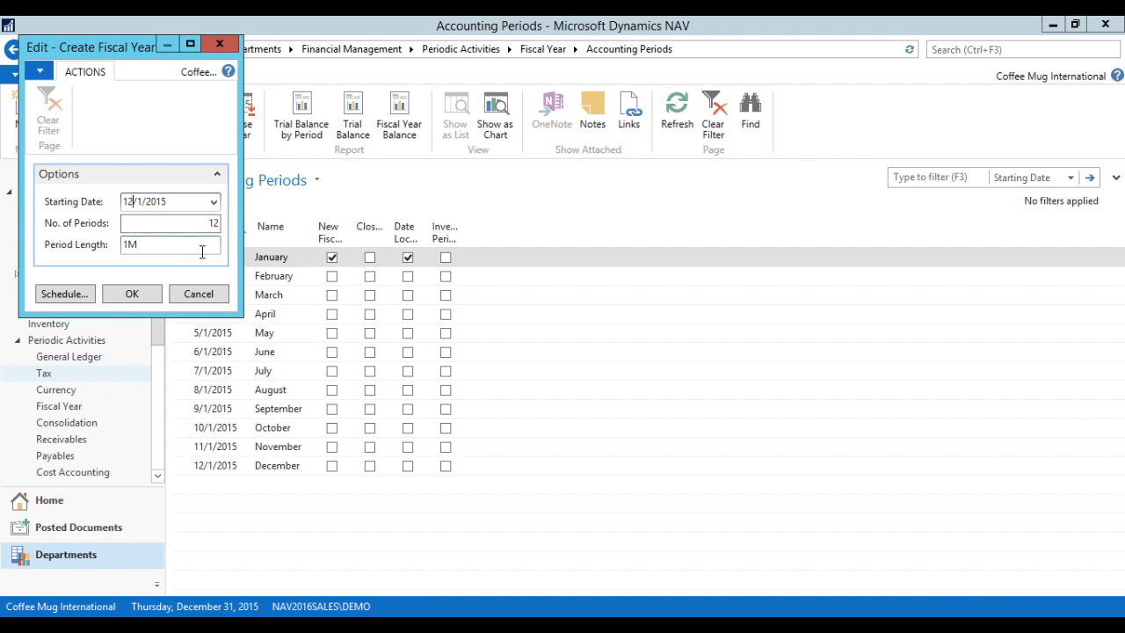
pyautogui.write('01')
pyautogui.press('End')
pyautogui.press('BackSpace')
pyautogui.write('6')
pyautogui.click(132, 295)
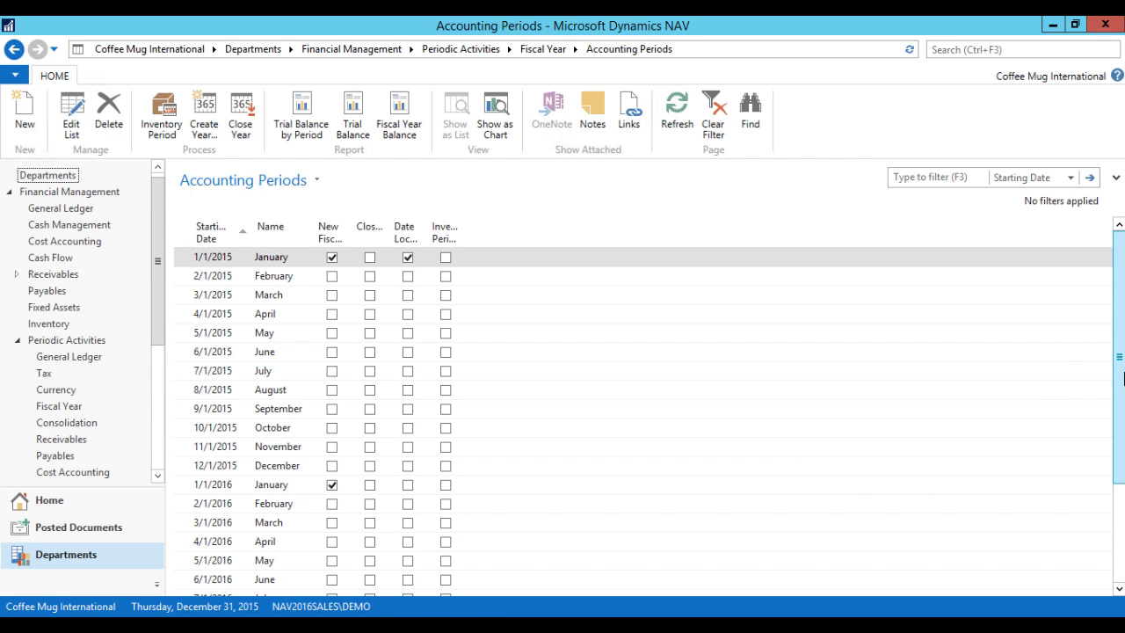
# Step: Review the new accounting periods and close the fiscal year running from 01/01/15 to 12/31/15
pyautogui.moveTo(1124, 386); pyautogui.dragTo(1122, 486)
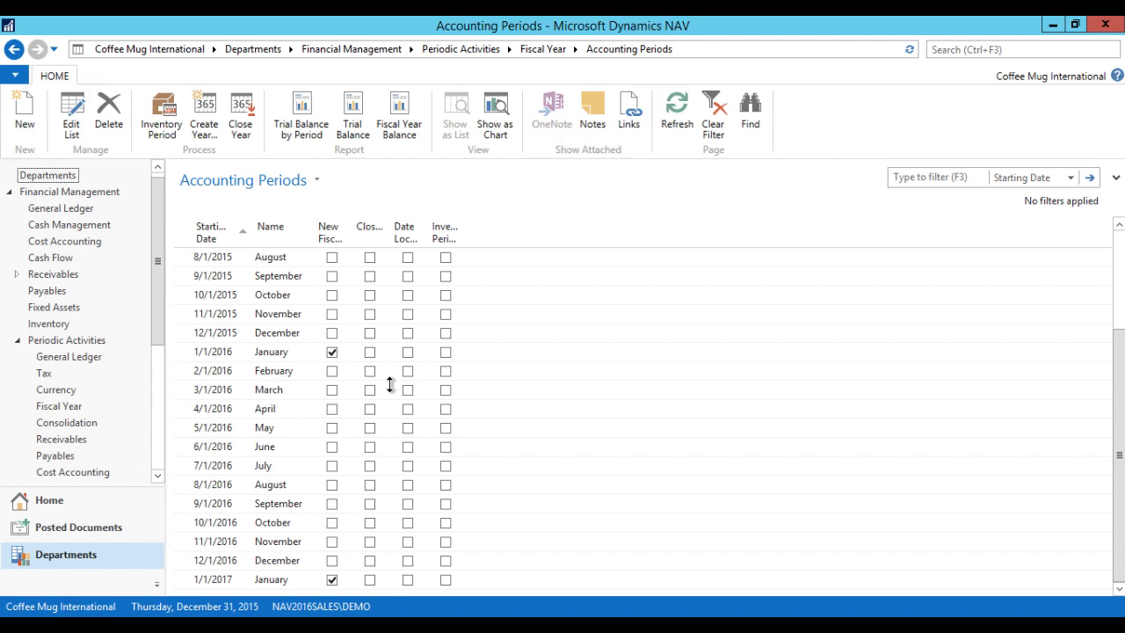
pyautogui.moveTo(1120, 388); pyautogui.dragTo(1080, 272)
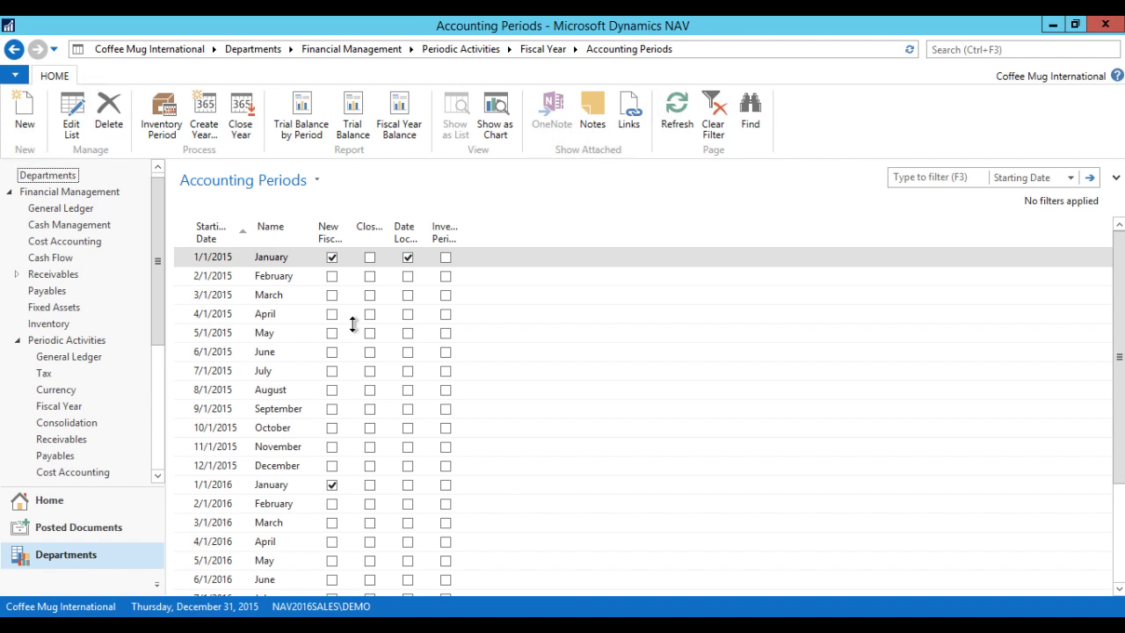
pyautogui.click(238, 120)
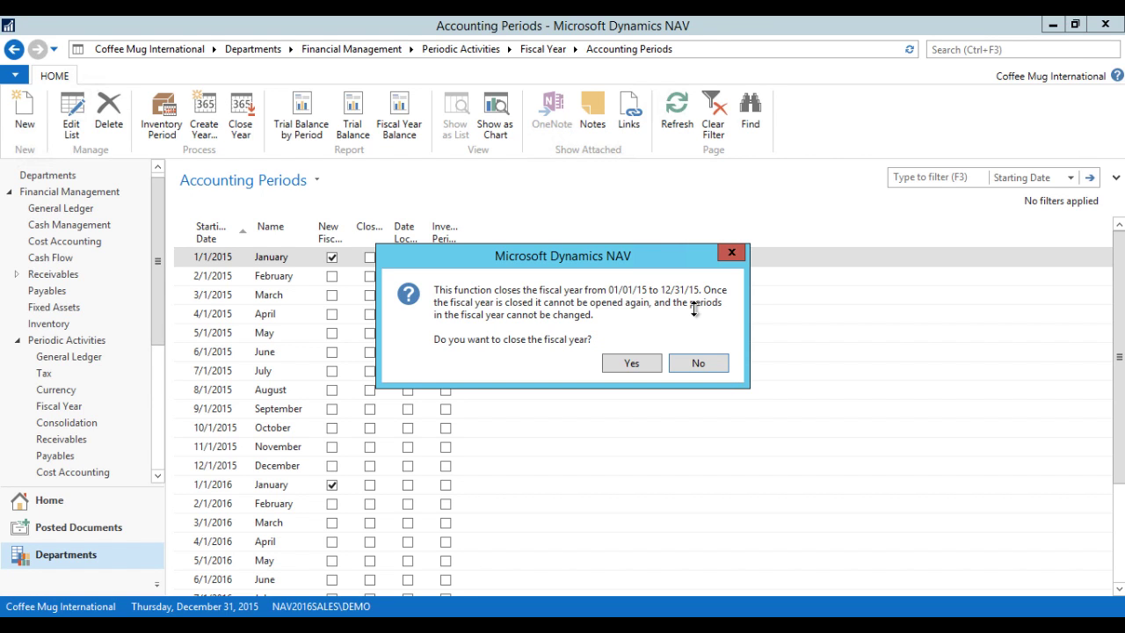
pyautogui.click(617, 365)
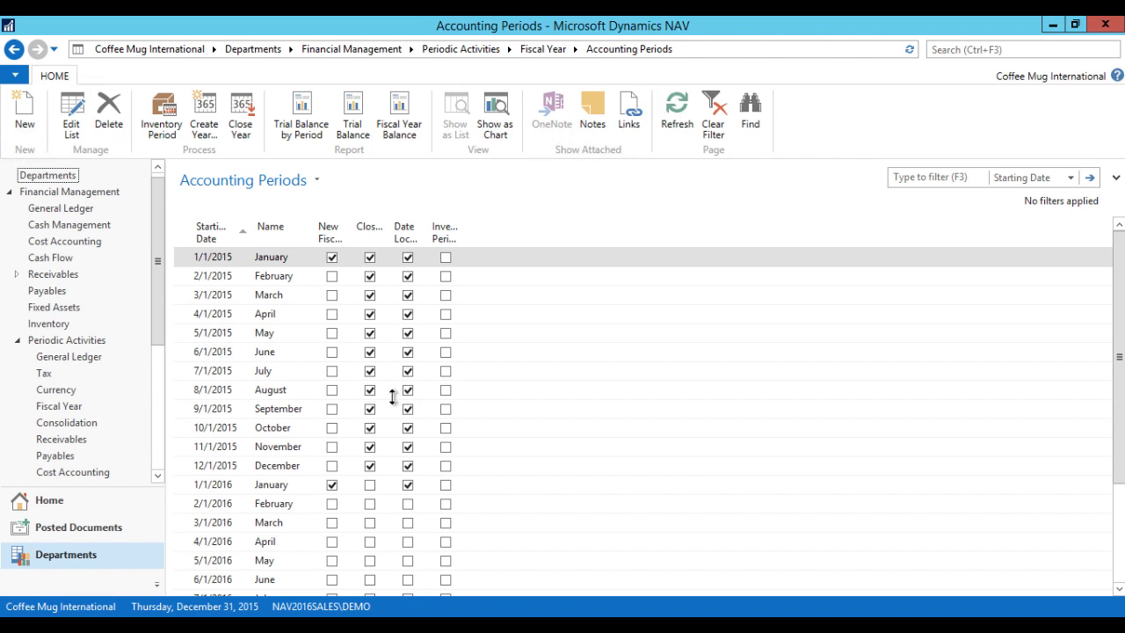
# Step: Start the Close Income Statement task for the fiscal year and set the document number to YE2015
pyautogui.click(55, 406)
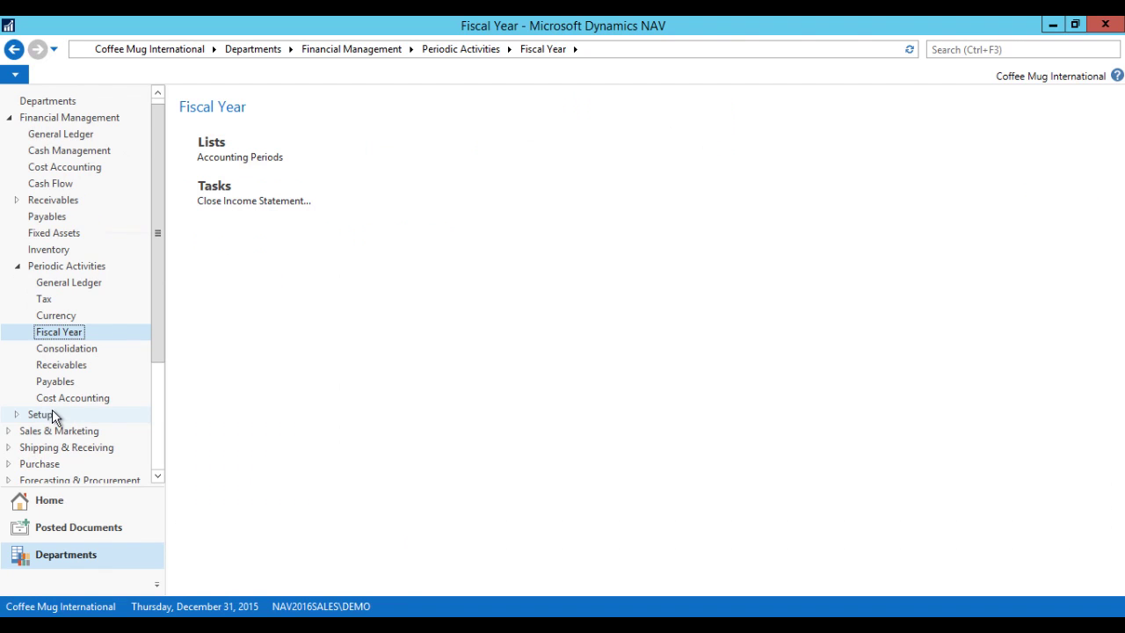
pyautogui.click(257, 201)
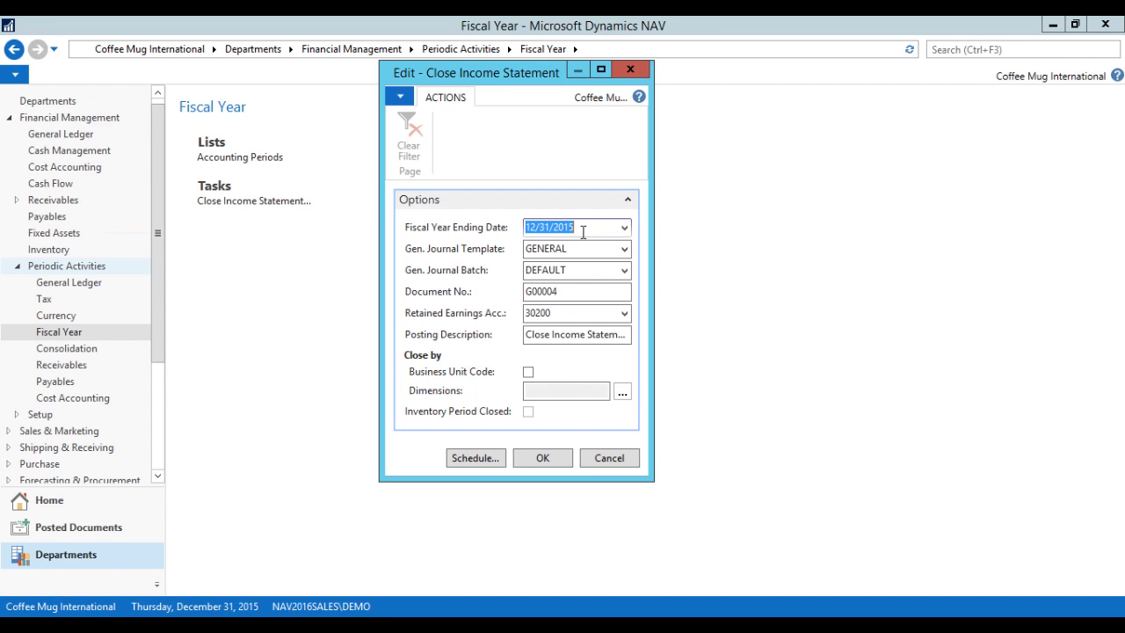
pyautogui.click(567, 292)
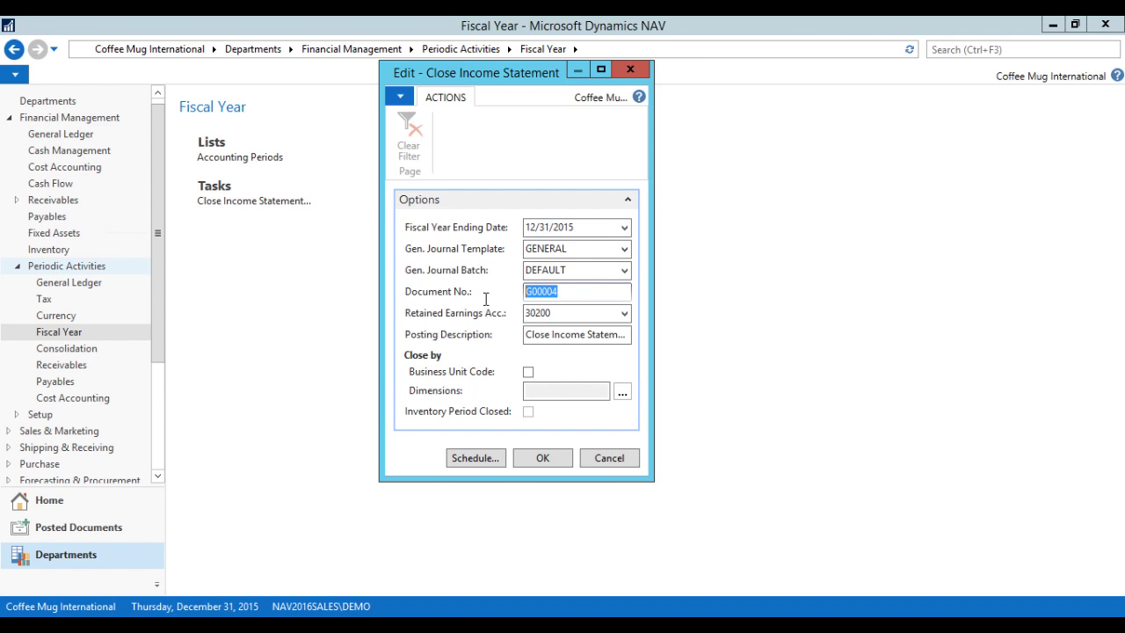
pyautogui.write('YE2015')
# Step: Choose account 30200, Retained Earnings, as the retained earnings account for the closing entries
pyautogui.click(581, 311)
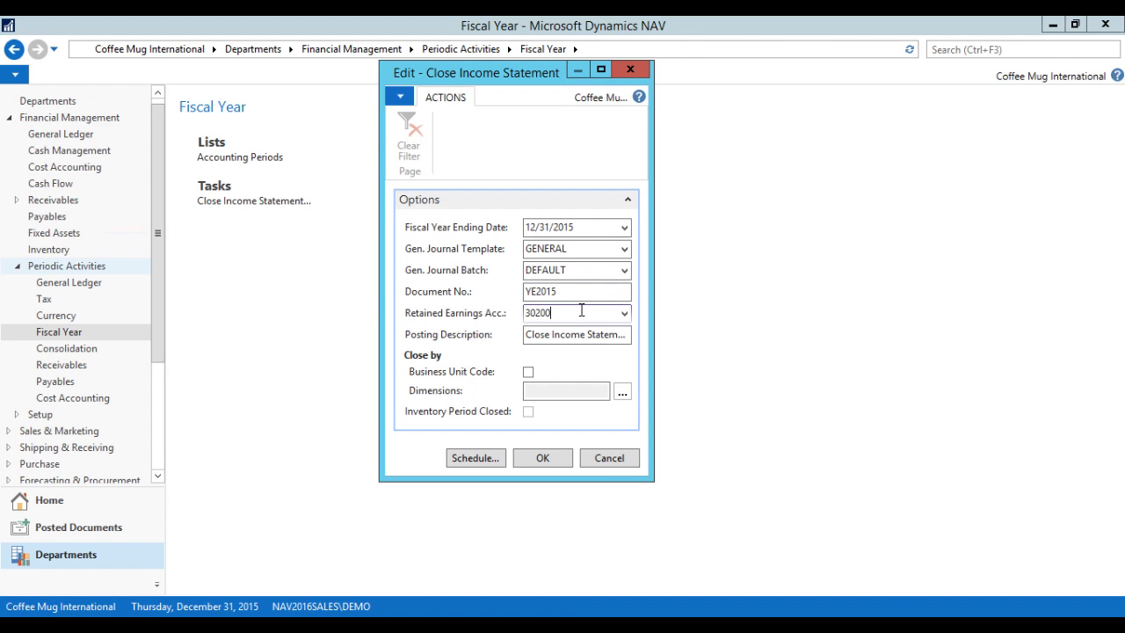
pyautogui.click(624, 313)
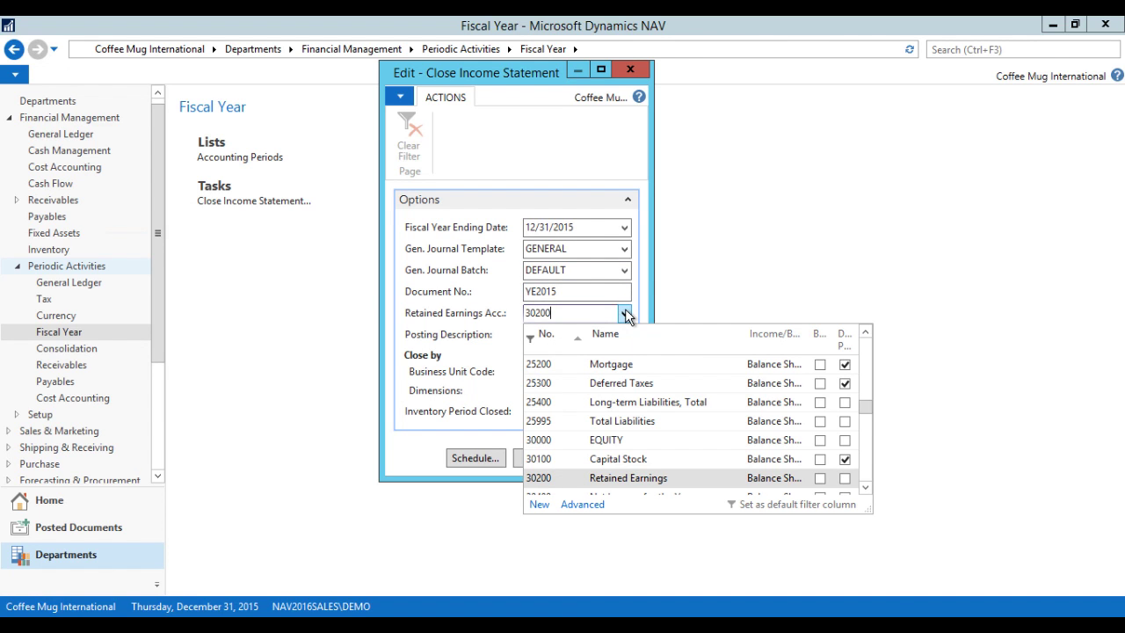
pyautogui.click(614, 469)
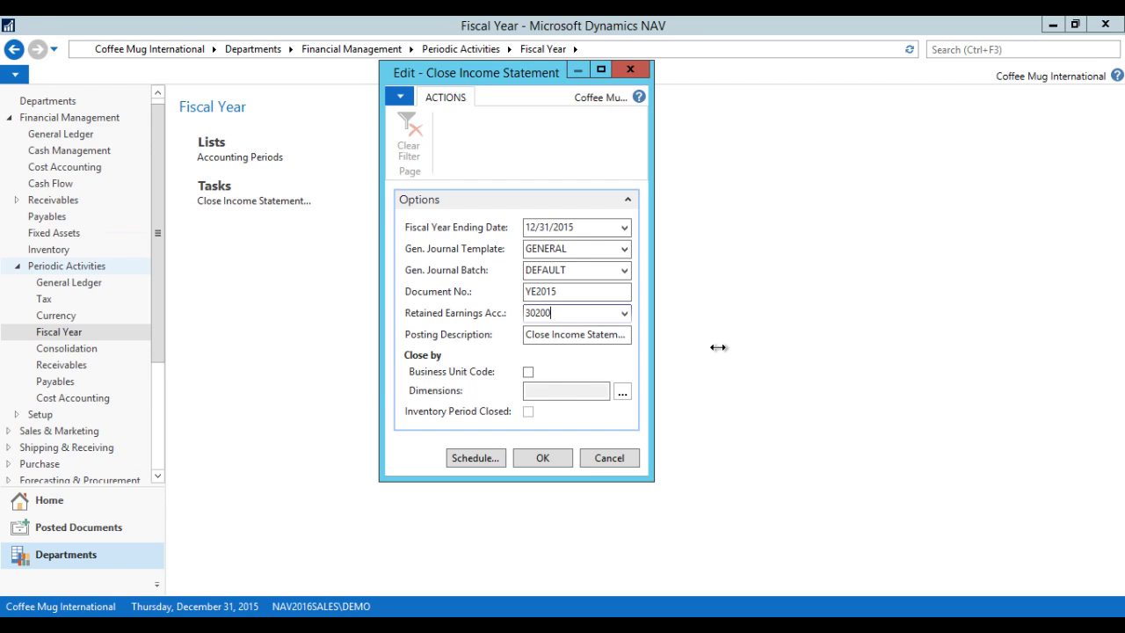
# Step: Leave all closing dimensions unselected and run Close Income Statement to create the journal lines
pyautogui.click(623, 392)
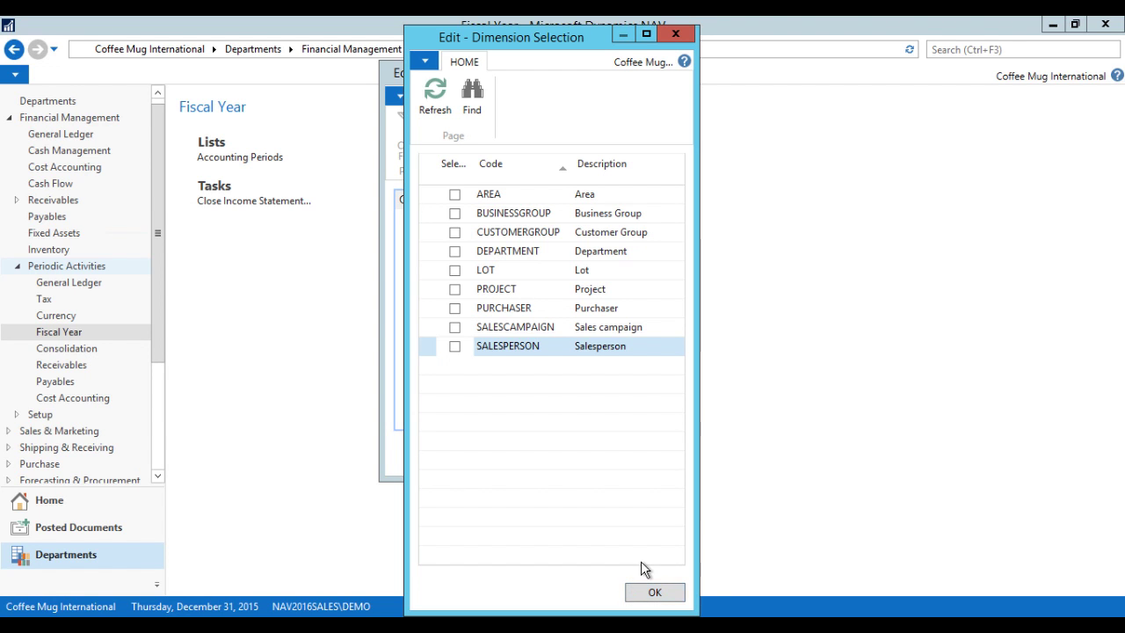
pyautogui.click(646, 592)
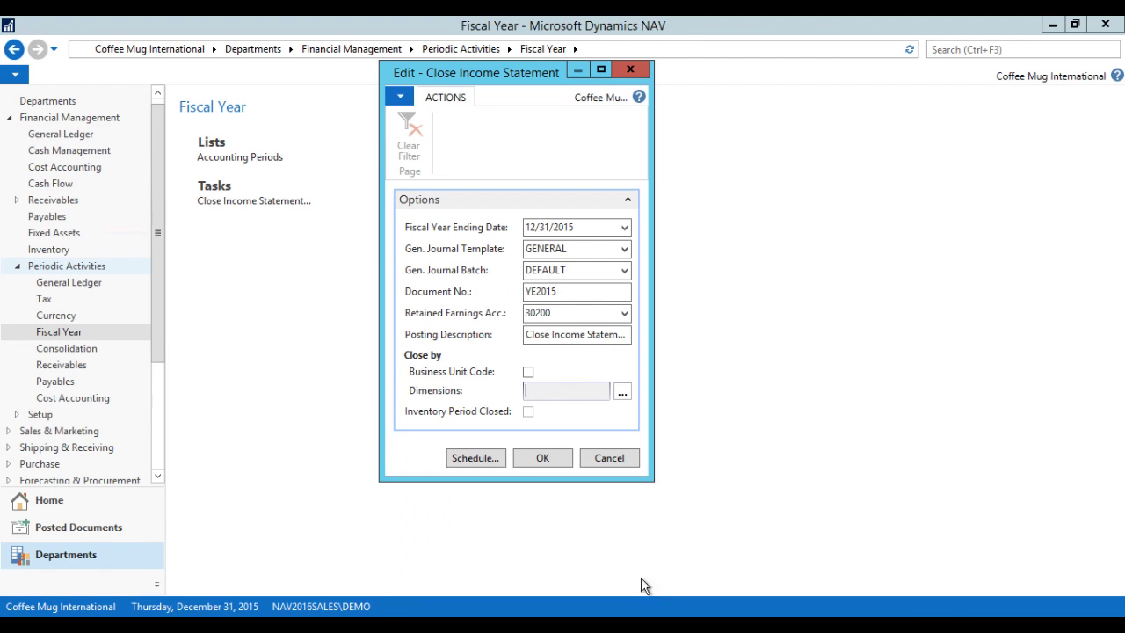
pyautogui.click(537, 459)
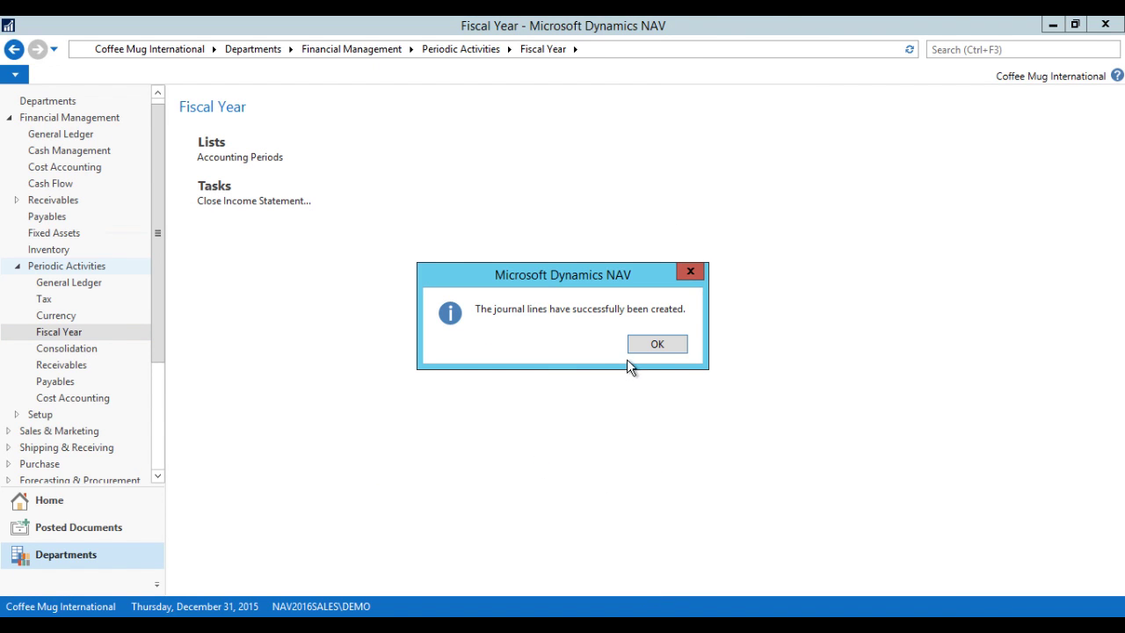
pyautogui.click(643, 350)
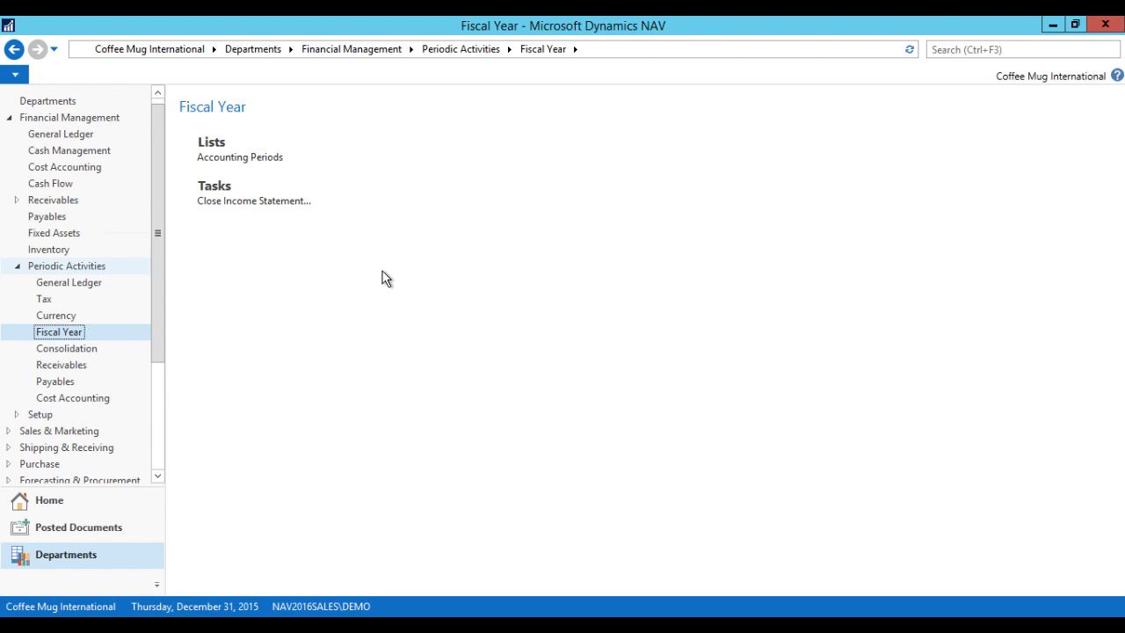
# Step: Open the General Journals task under General Ledger and examine the fields of the retained earnings closing line
pyautogui.click(80, 136)
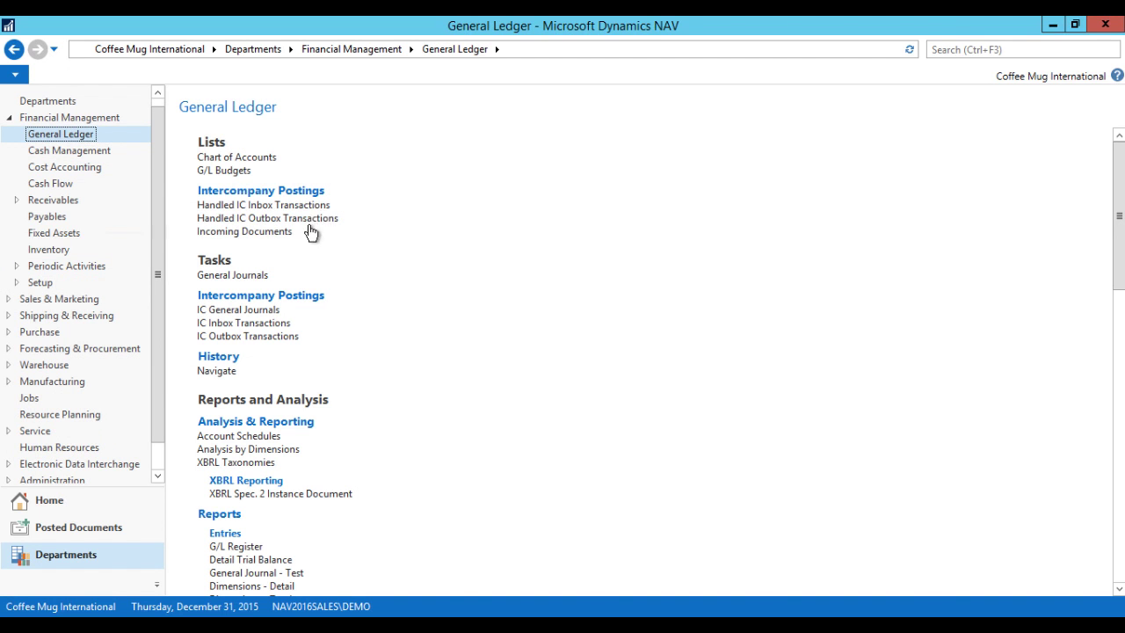
pyautogui.click(319, 275)
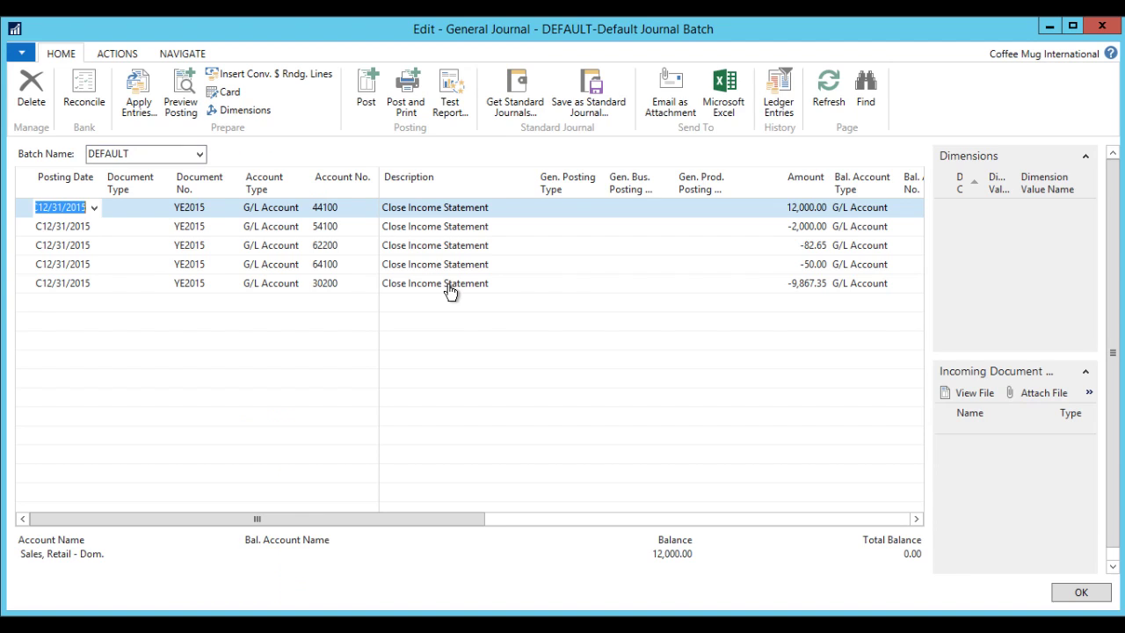
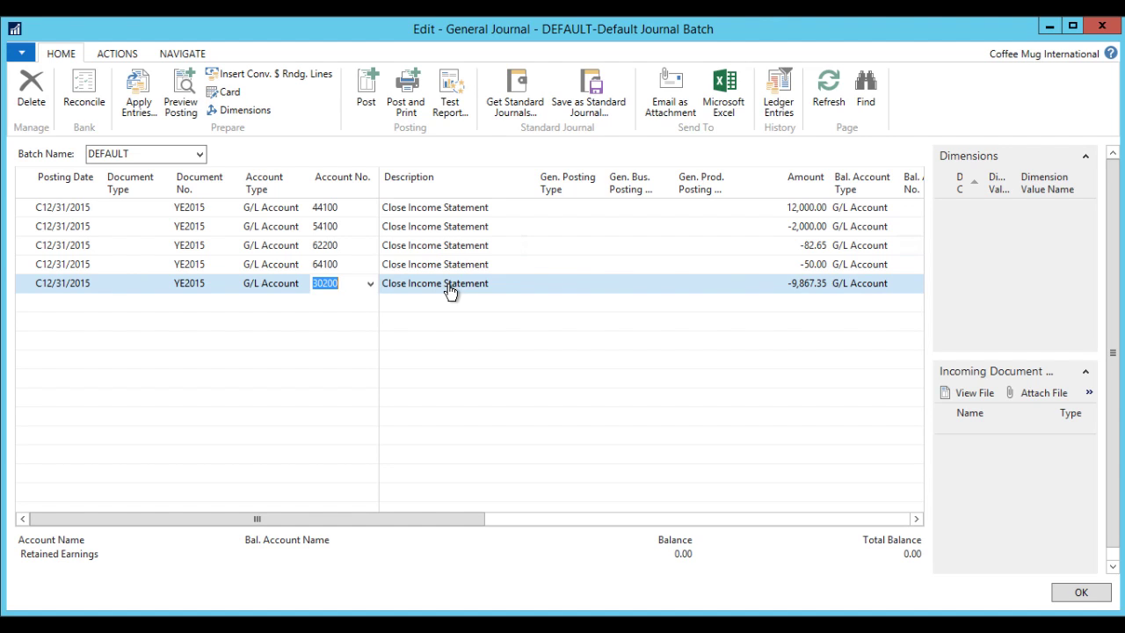
pyautogui.press('Tab')
pyautogui.press('Tab')
pyautogui.press('Tab')
pyautogui.press('Tab')
pyautogui.press('Tab')
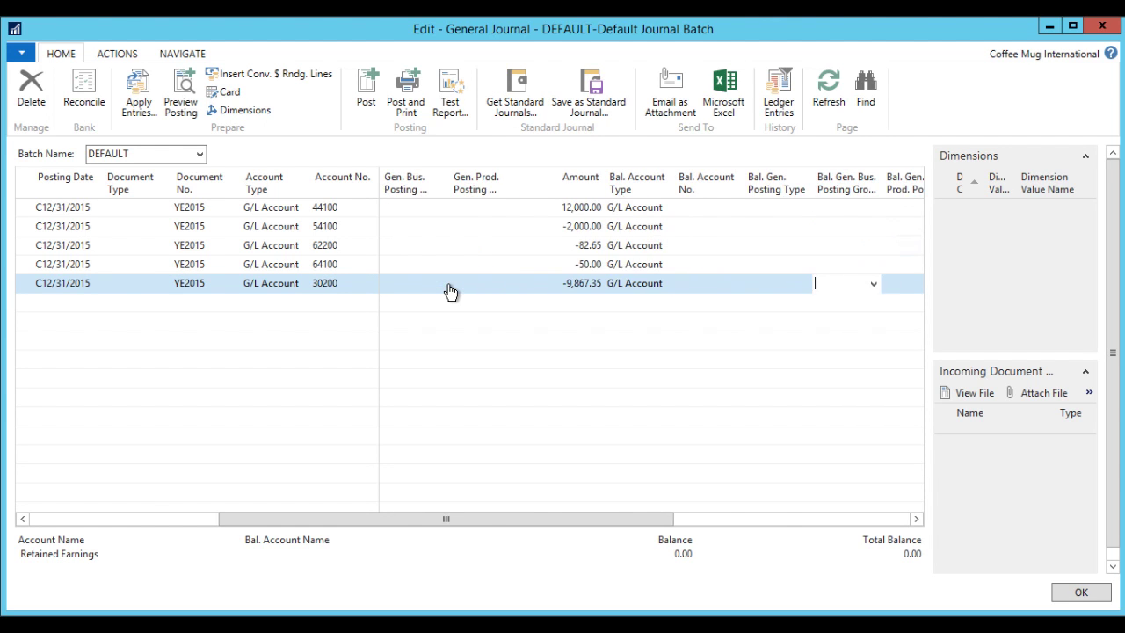
pyautogui.hotkey('shift', 'Tab')
pyautogui.hotkey('shift', 'Tab')
pyautogui.hotkey('shift', 'Tab')
pyautogui.hotkey('shift', 'Tab')
pyautogui.hotkey('shift', 'Tab')
pyautogui.hotkey('shift', 'Tab')
pyautogui.hotkey('shift', 'Tab')
pyautogui.hotkey('shift', 'Tab')
pyautogui.hotkey('shift', 'Tab')
pyautogui.hotkey('shift', 'Tab')
pyautogui.hotkey('shift', 'Tab')
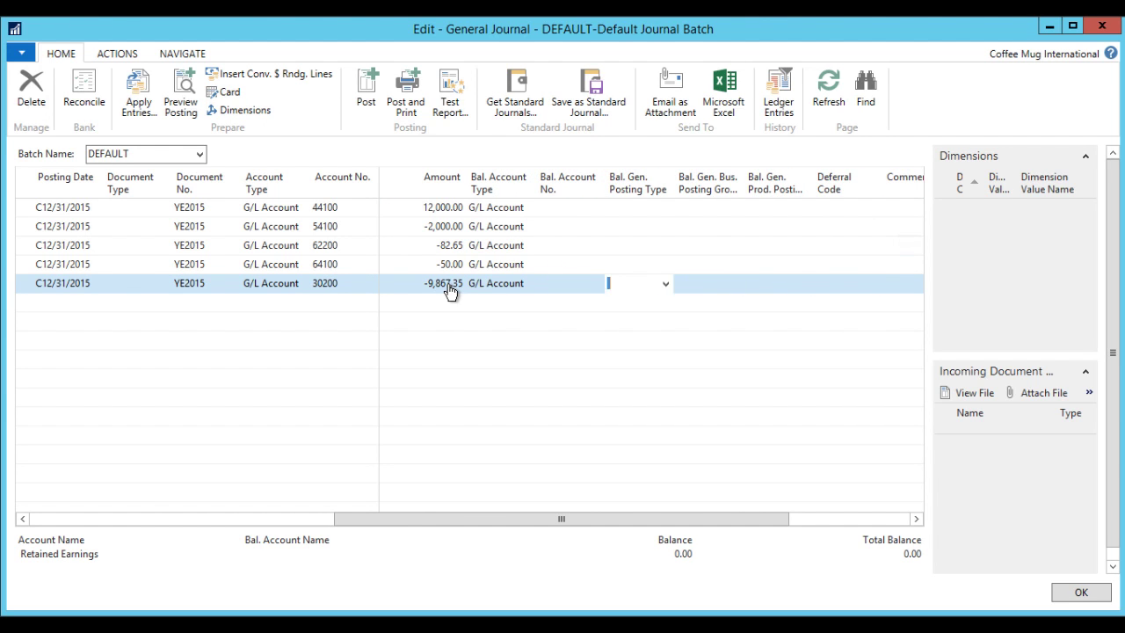
pyautogui.hotkey('shift', 'Tab')
pyautogui.hotkey('shift', 'Tab')
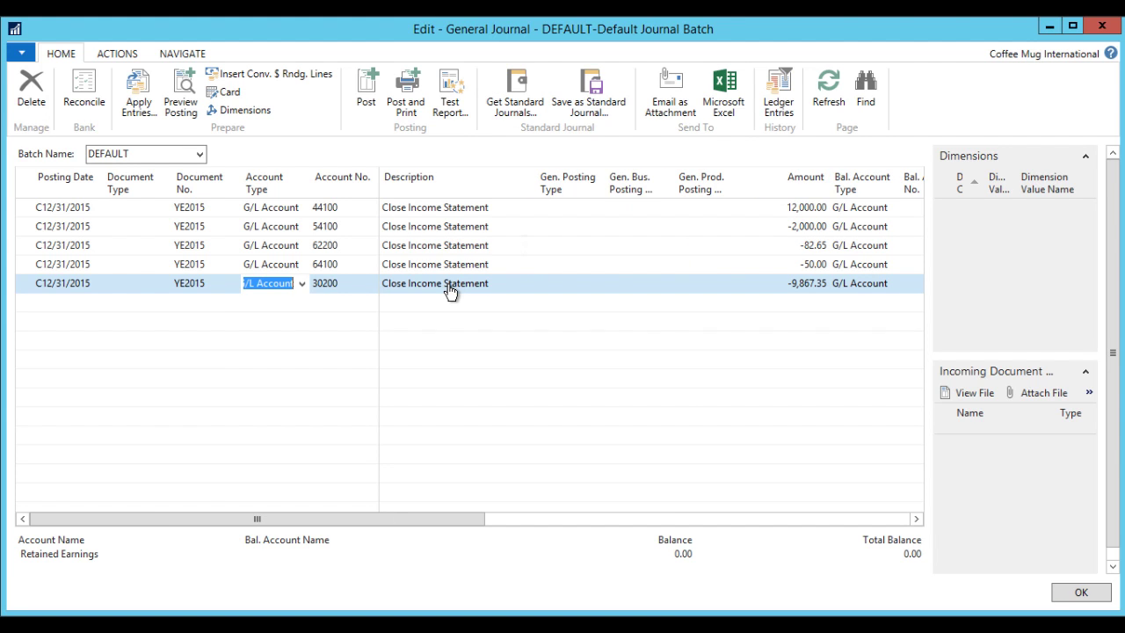
pyautogui.hotkey('shift', 'Tab')
pyautogui.hotkey('shift', 'Tab')
pyautogui.hotkey('shift', 'Tab')
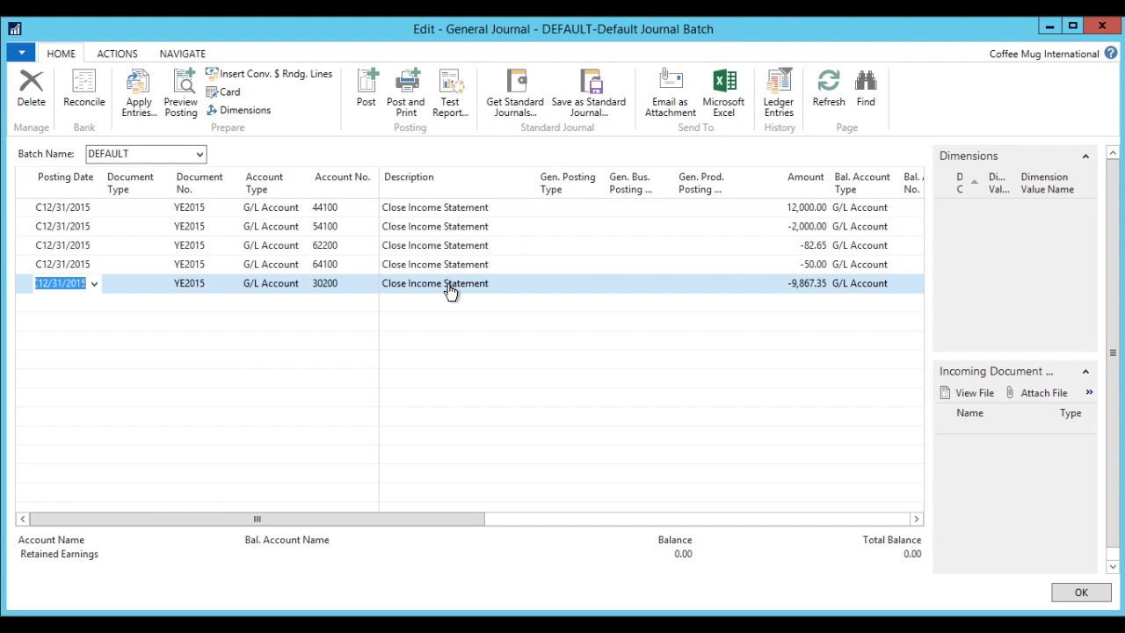
# Step: Check the posting dates on the income statement closing lines in the general journal
pyautogui.press('Up')
pyautogui.press('Up')
pyautogui.press('Up')
pyautogui.press('Up')
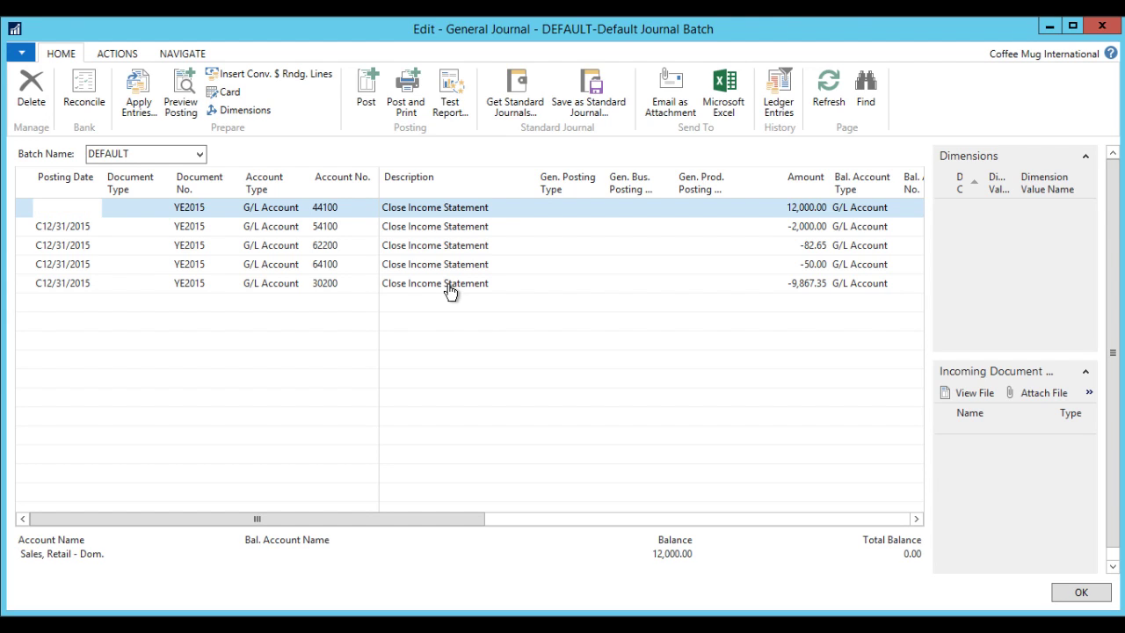
pyautogui.press('Down')
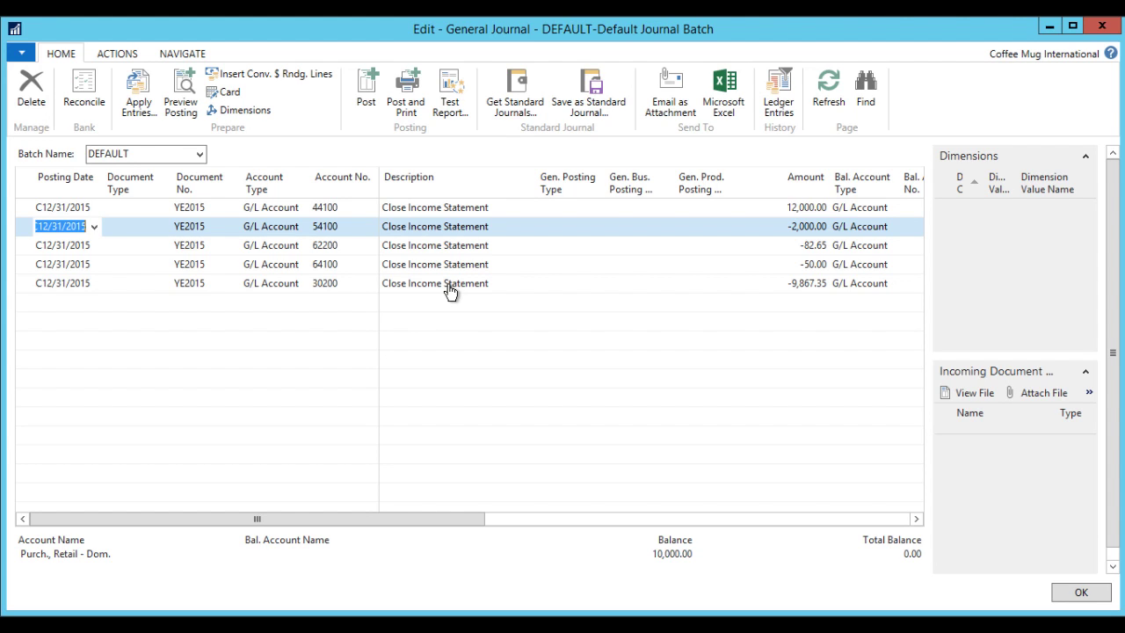
pyautogui.press('Up')
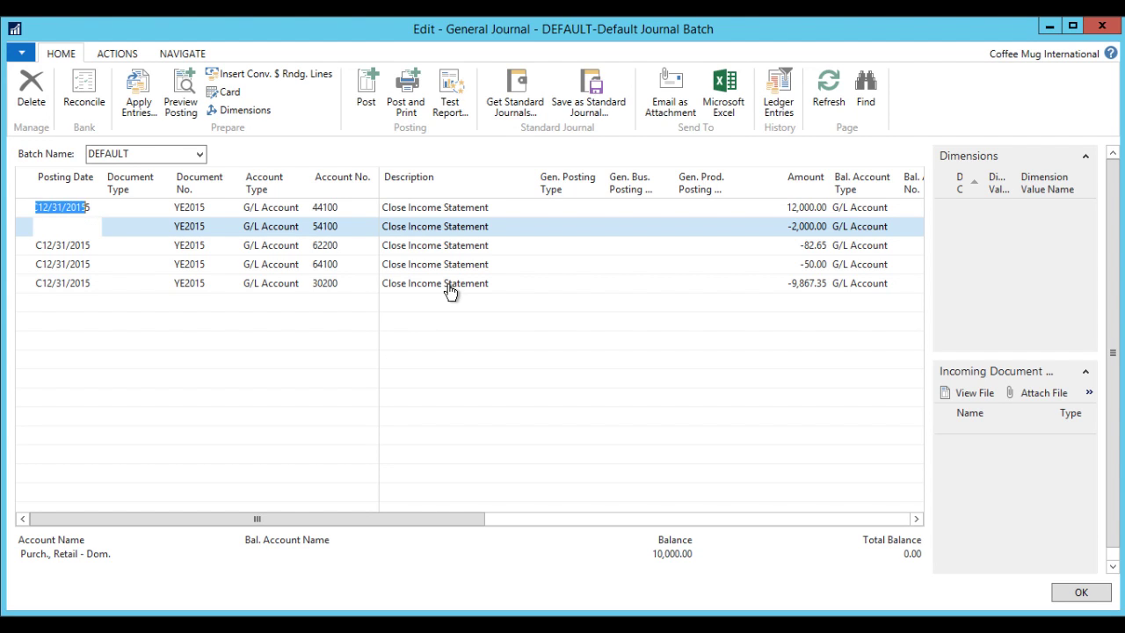
pyautogui.press('Down')
pyautogui.press('Down')
pyautogui.press('Down')
pyautogui.press('Down')
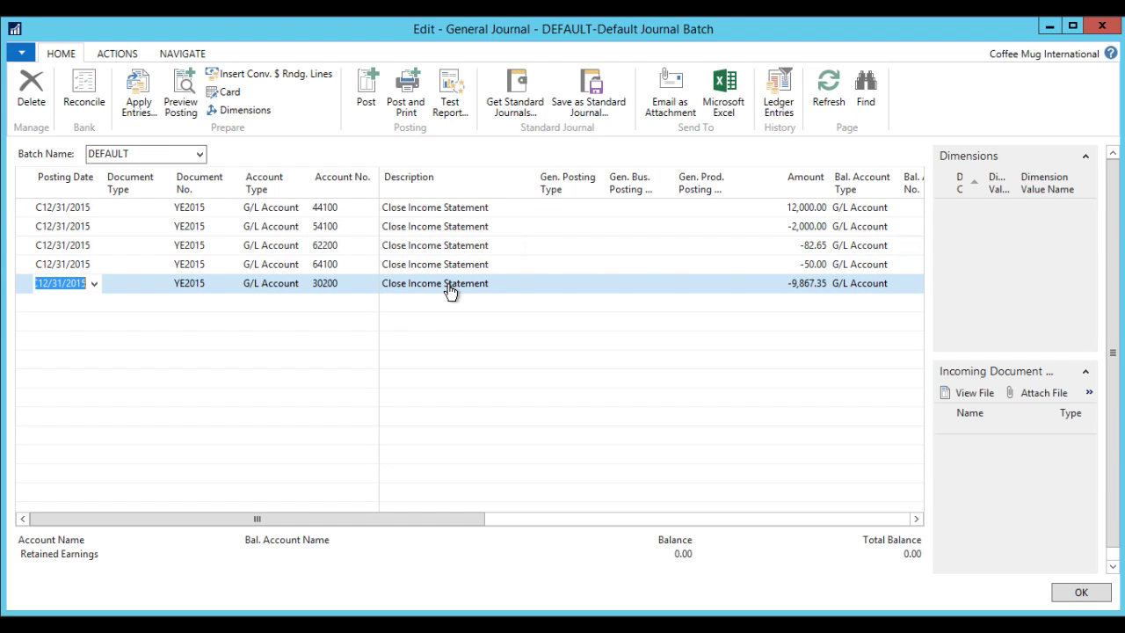
# Step: Examine the amounts on the closing lines, comparing the income and expense accounts with the retained earnings line
pyautogui.press('Tab')
pyautogui.press('Tab')
pyautogui.press('Tab')
pyautogui.press('Tab')
pyautogui.press('Tab')
pyautogui.press('Tab')
pyautogui.press('Tab')
pyautogui.press('Tab')
pyautogui.press('Tab')
pyautogui.press('Tab')
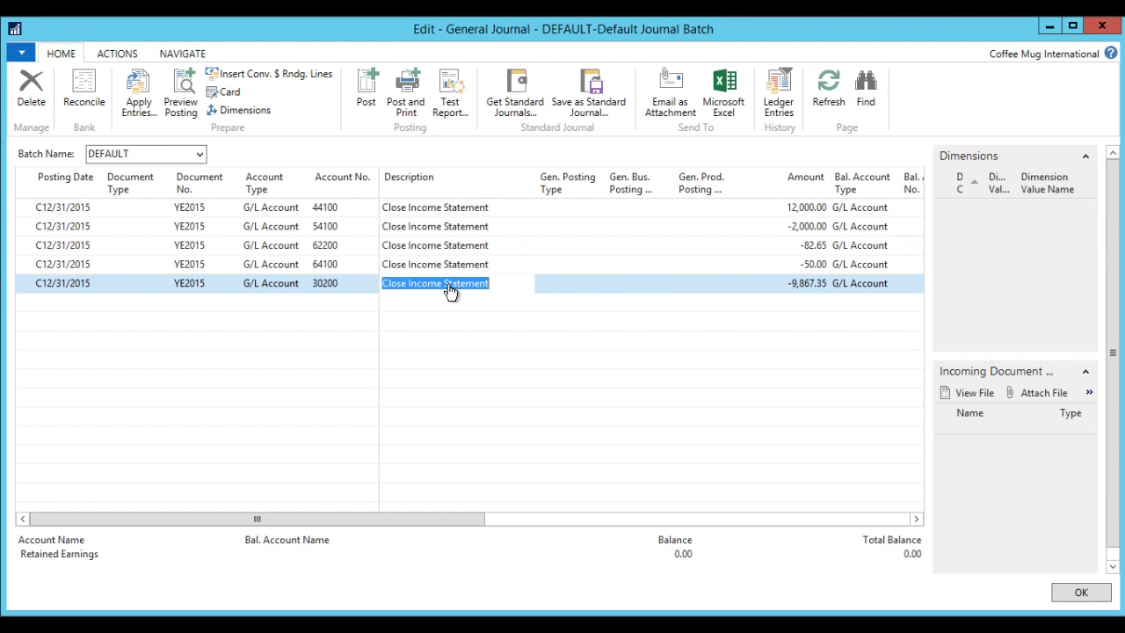
pyautogui.hotkey('shift', 'Tab')
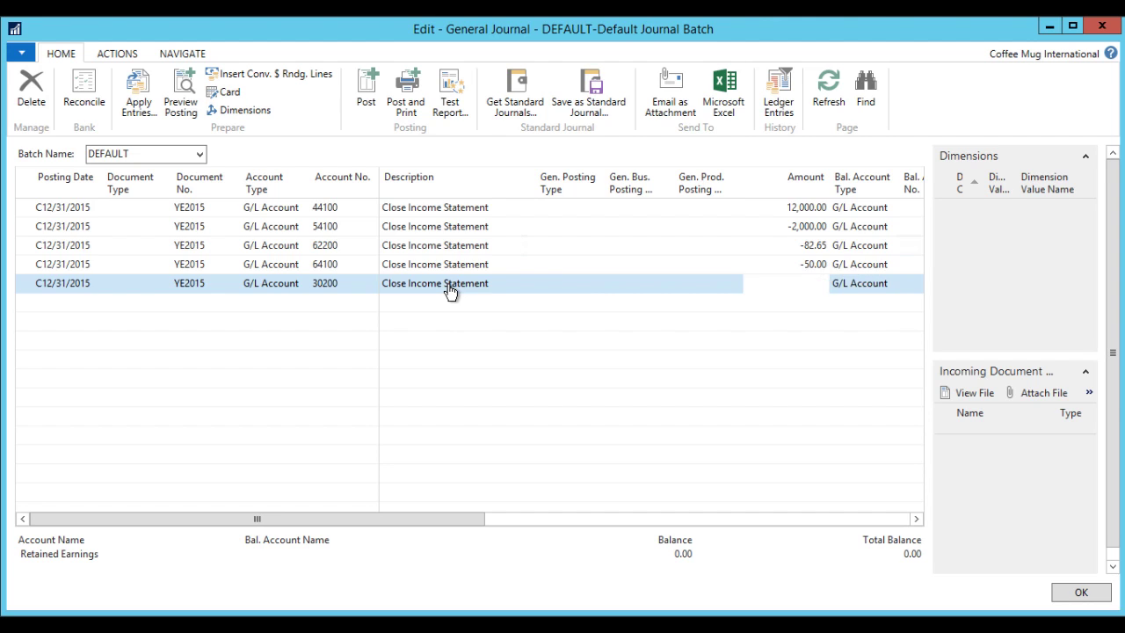
pyautogui.press('Up')
pyautogui.press('Up')
pyautogui.press('Up')
pyautogui.press('Up')
pyautogui.press('Down')
pyautogui.press('Down')
pyautogui.press('Down')
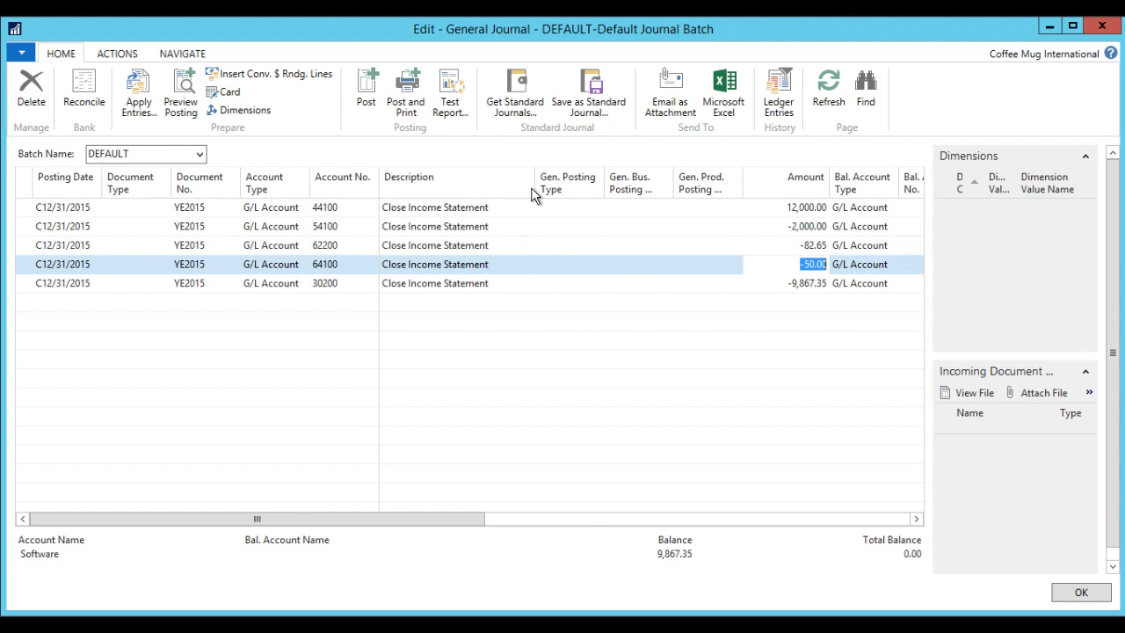
# Step: Post the income statement closing lines from the DEFAULT general journal batch and close the journal
pyautogui.click(383, 102)
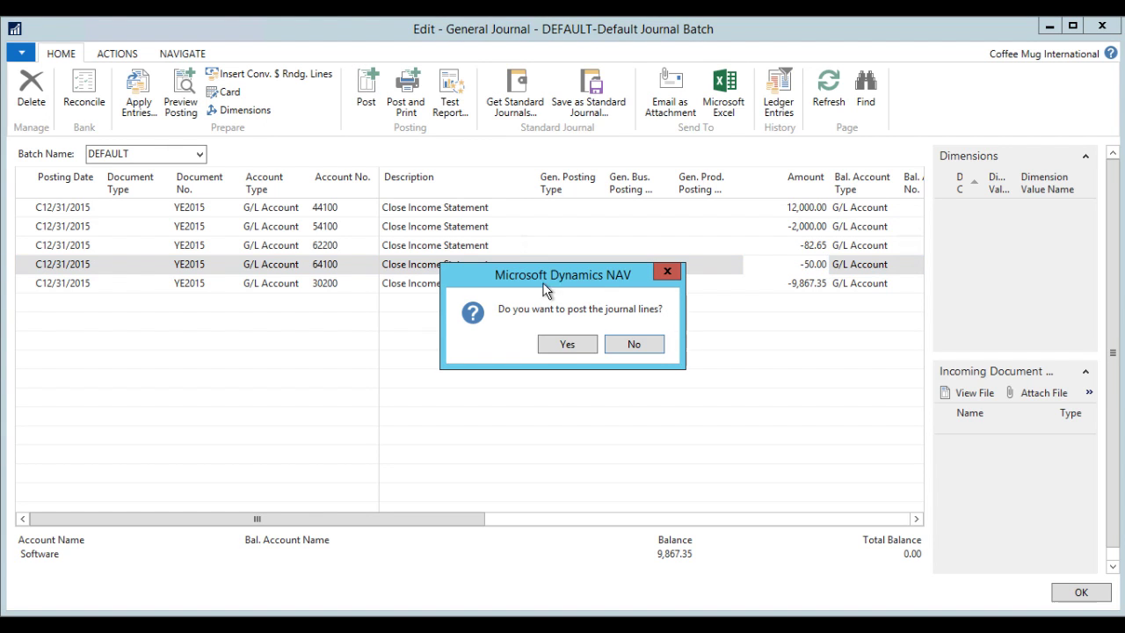
pyautogui.click(565, 340)
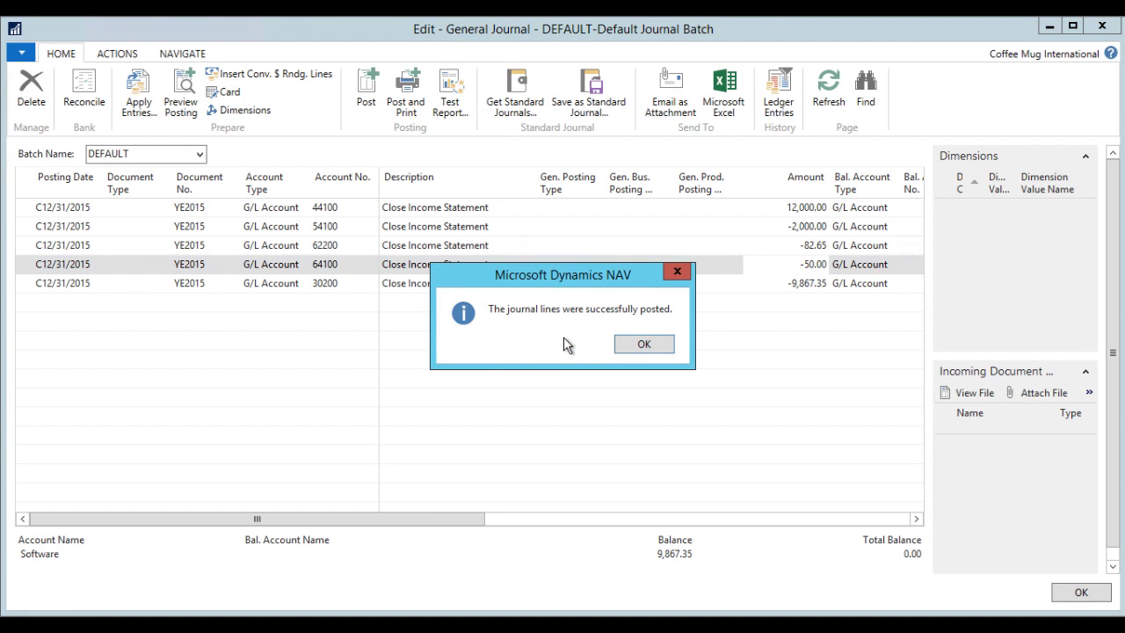
pyautogui.click(641, 345)
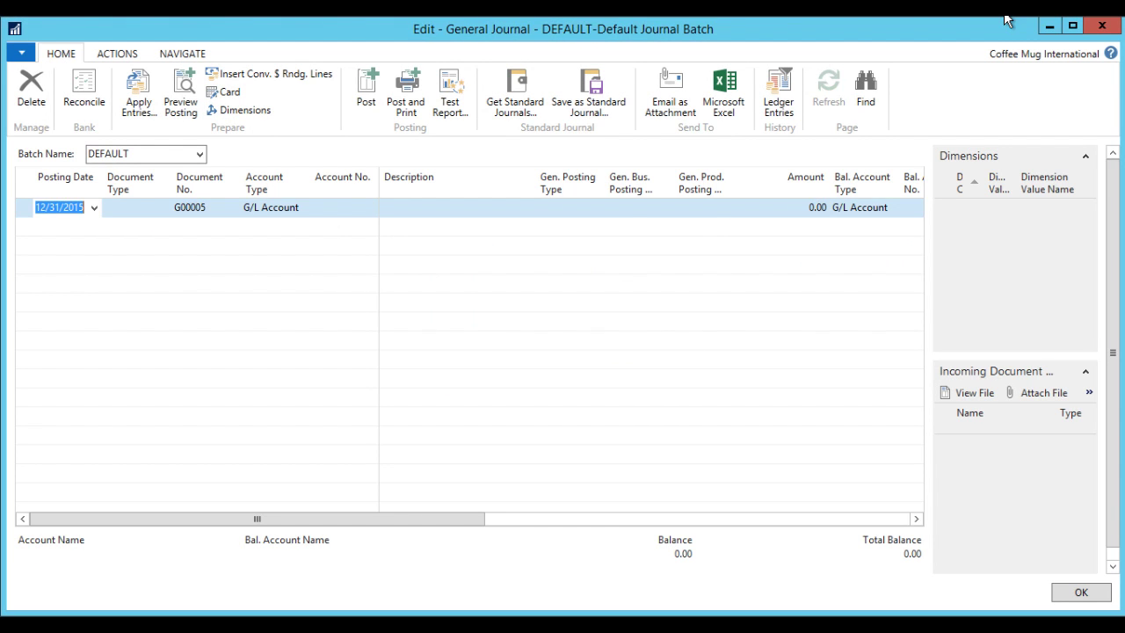
pyautogui.click(1099, 29)
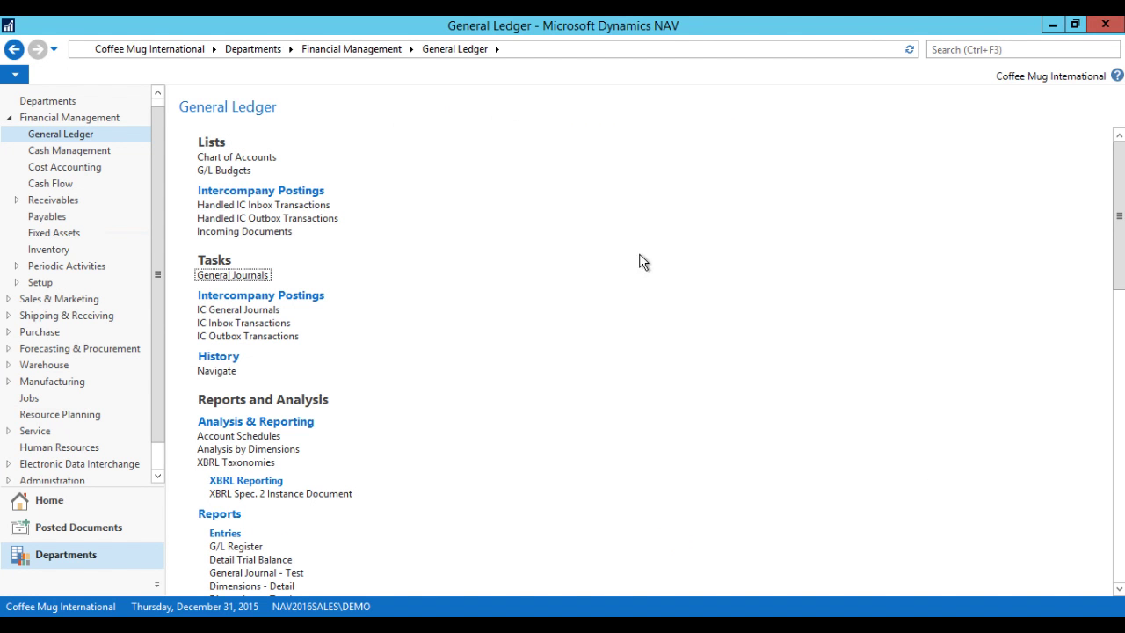
# Step: Open the Chart of Accounts and widen the account list so the Net Change and Balance columns fit beside the account names
pyautogui.click(234, 158)
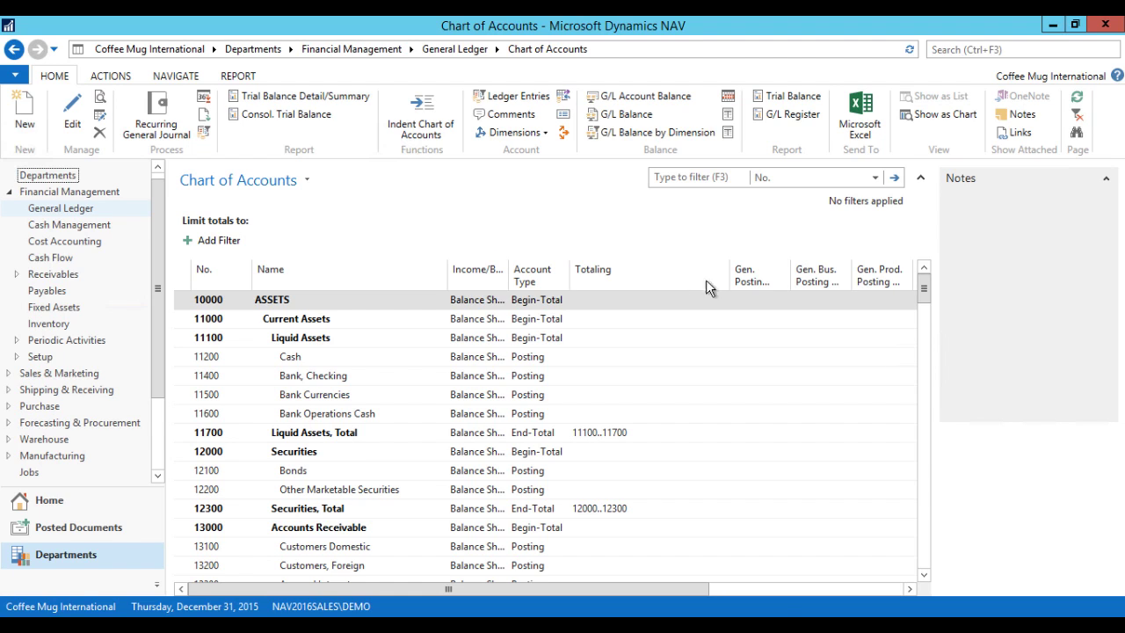
pyautogui.click(808, 587)
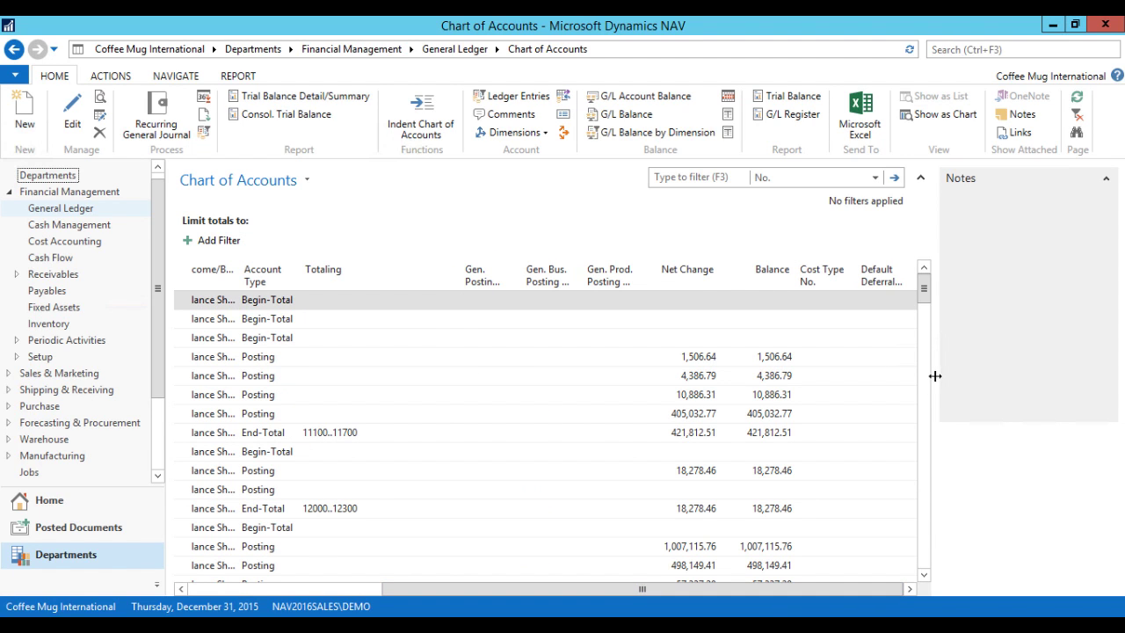
pyautogui.moveTo(937, 384); pyautogui.dragTo(1046, 384)
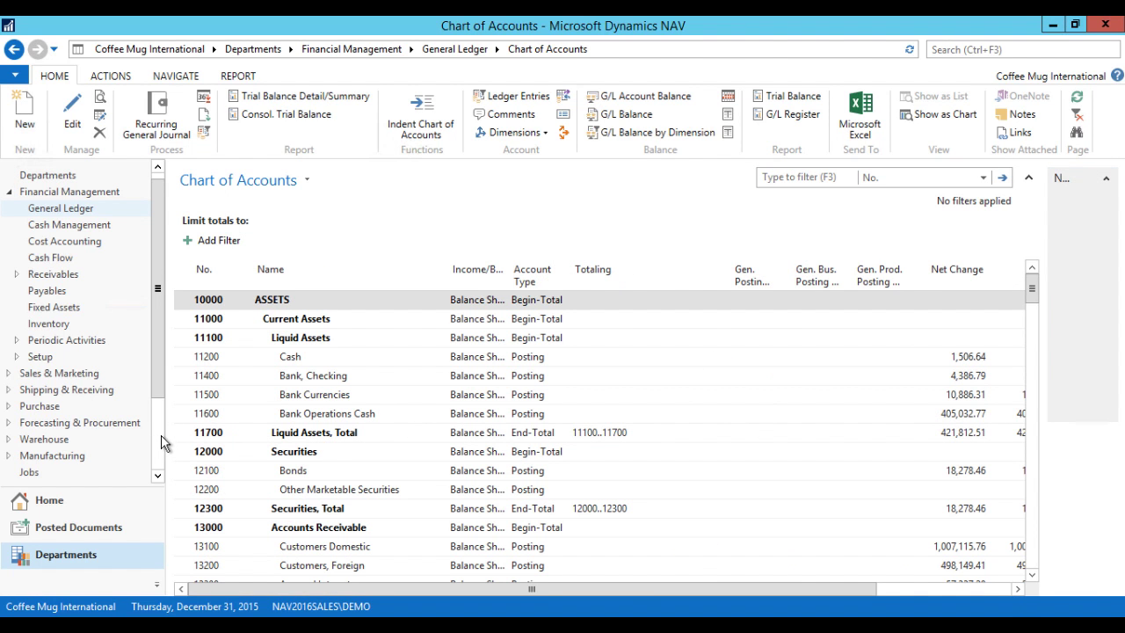
pyautogui.moveTo(163, 431); pyautogui.dragTo(117, 422)
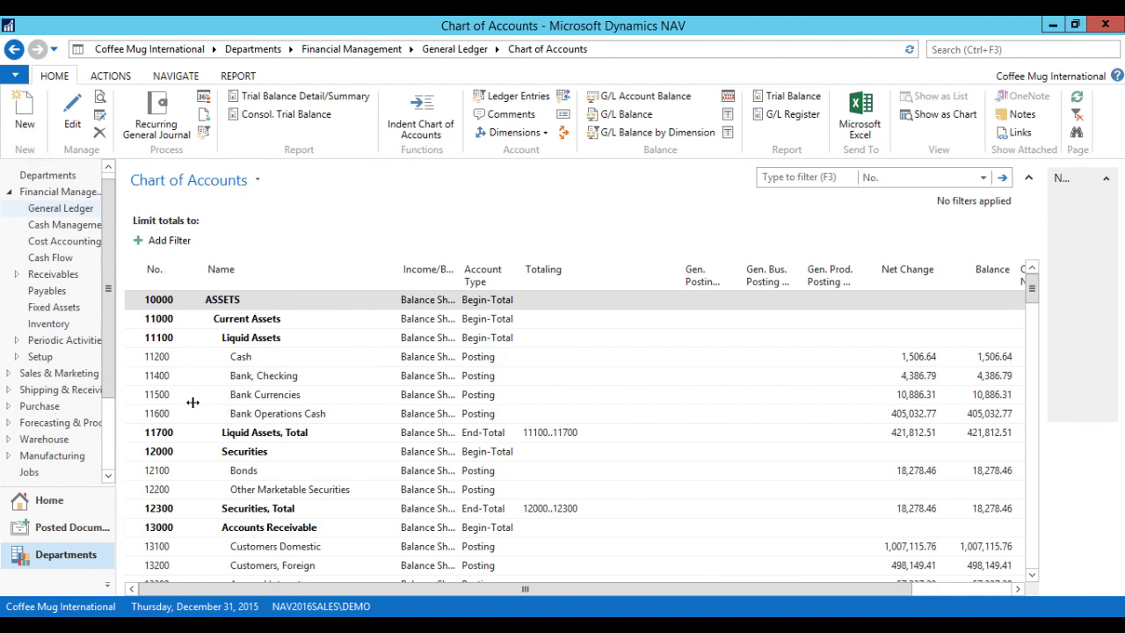
pyautogui.click(1028, 522)
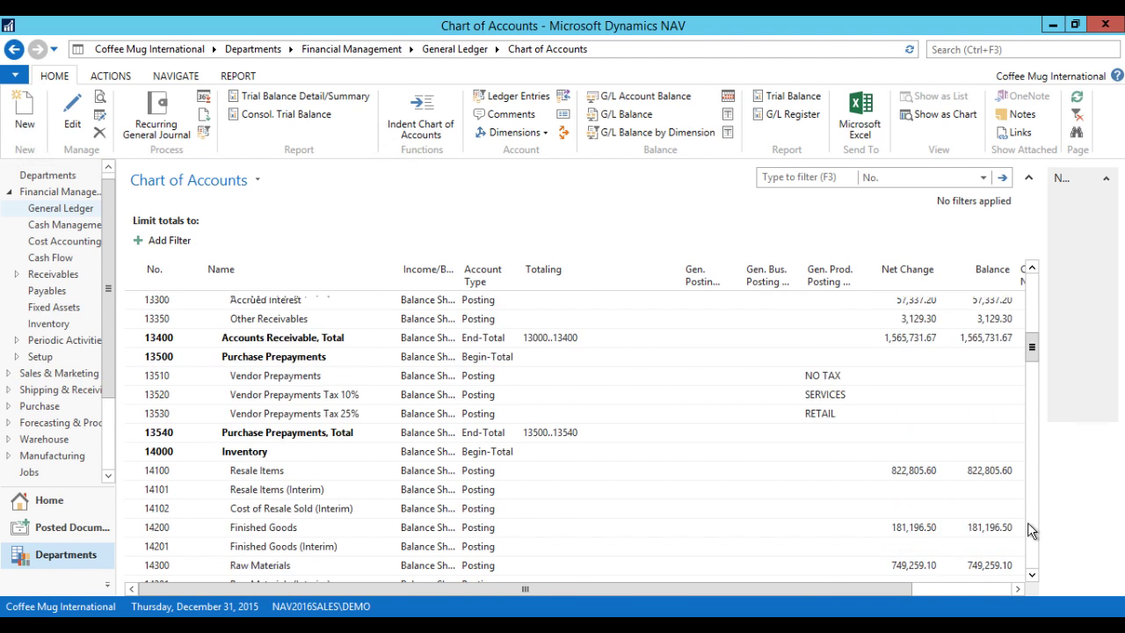
pyautogui.click(1027, 522)
pyautogui.click(1027, 522)
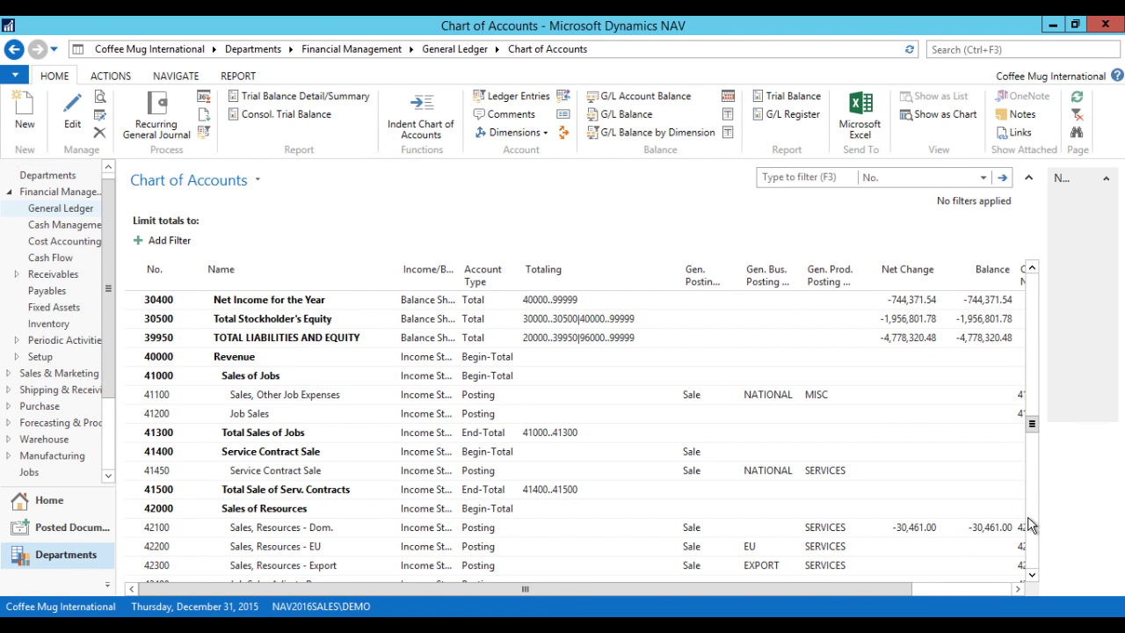
pyautogui.click(1029, 348)
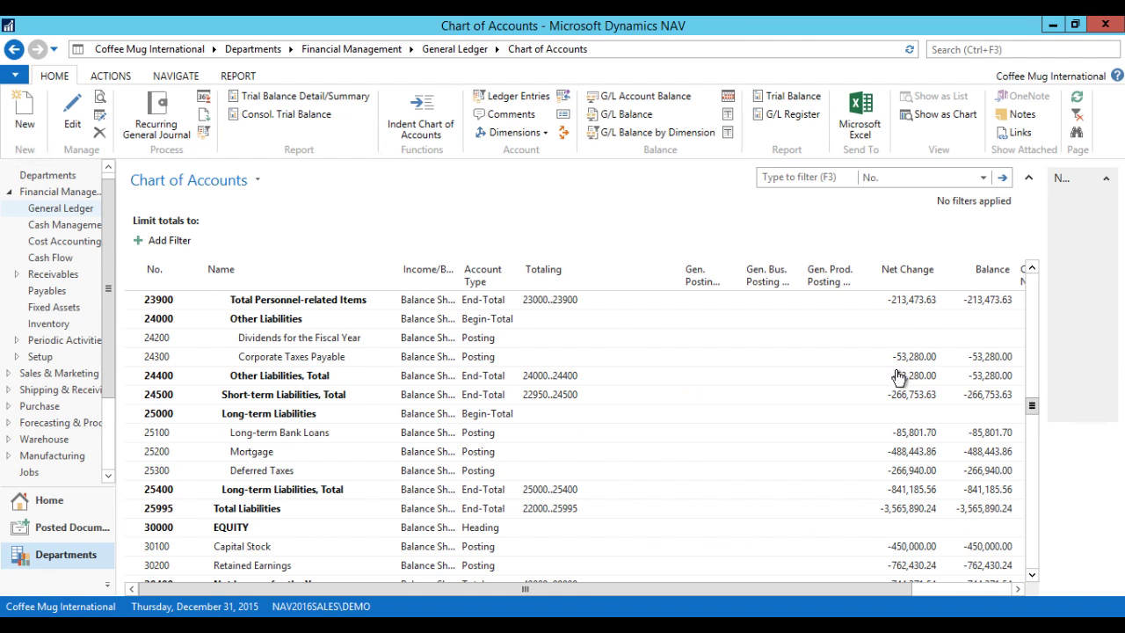
# Step: Limit the chart of accounts totals with a Date Filter of ..123115 and review the net changes
pyautogui.click(163, 240)
pyautogui.click(232, 242)
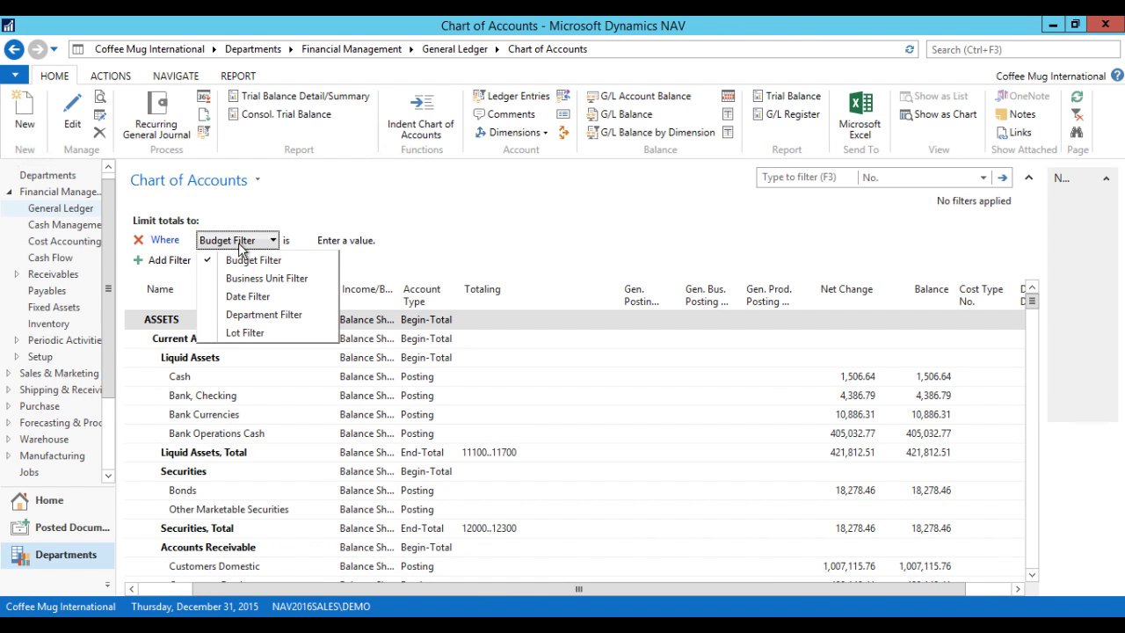
pyautogui.click(254, 296)
pyautogui.click(311, 244)
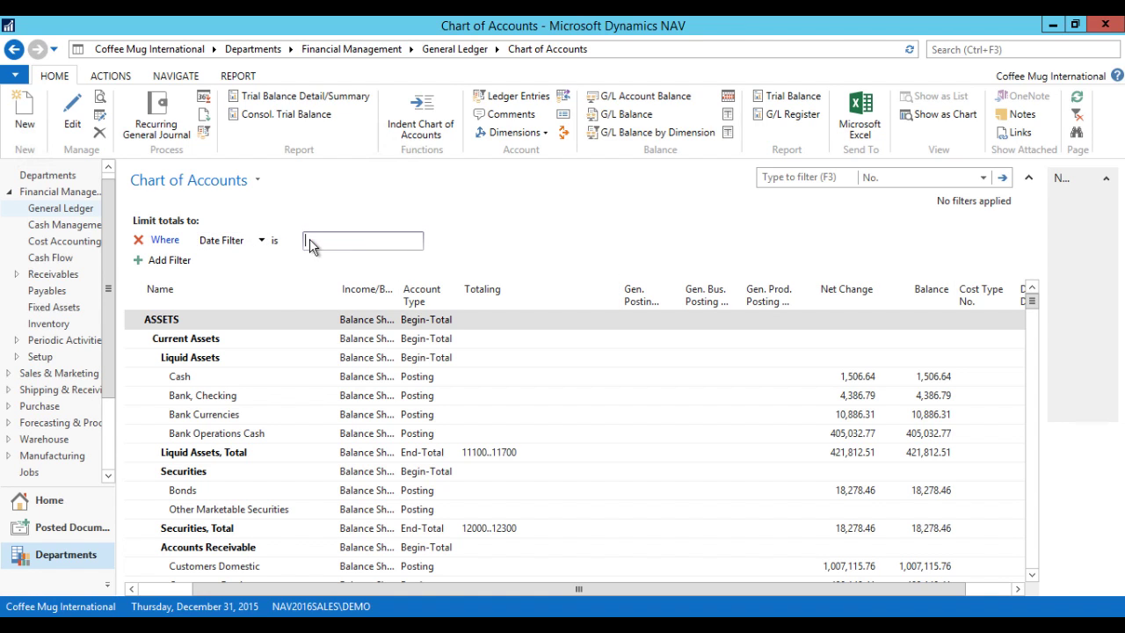
pyautogui.write('..123115')
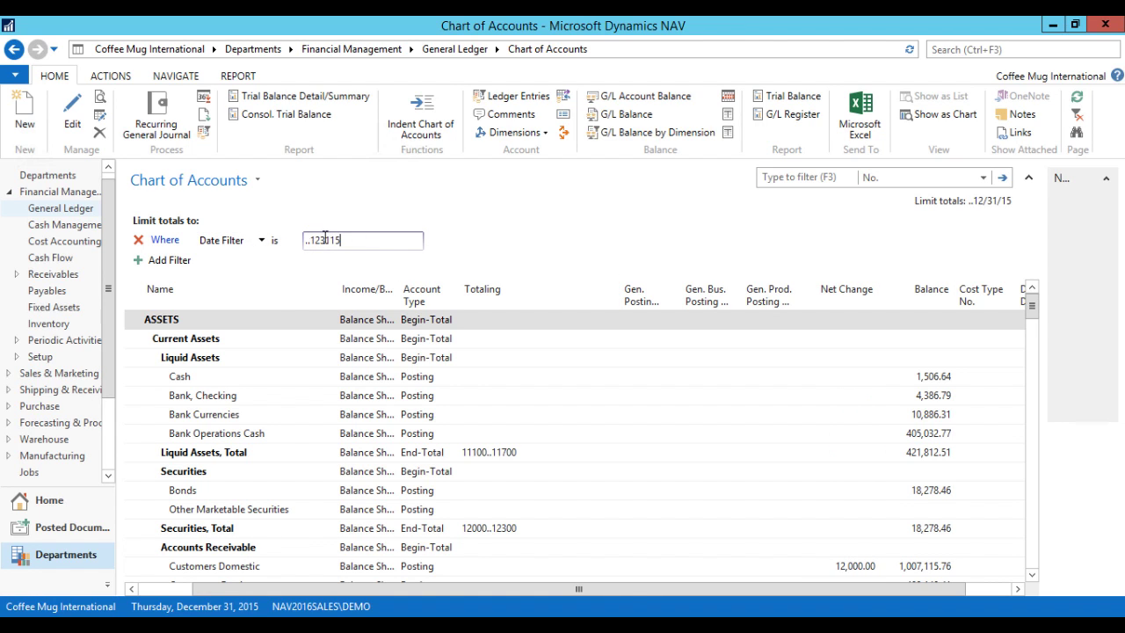
pyautogui.moveTo(1035, 312); pyautogui.dragTo(1030, 405)
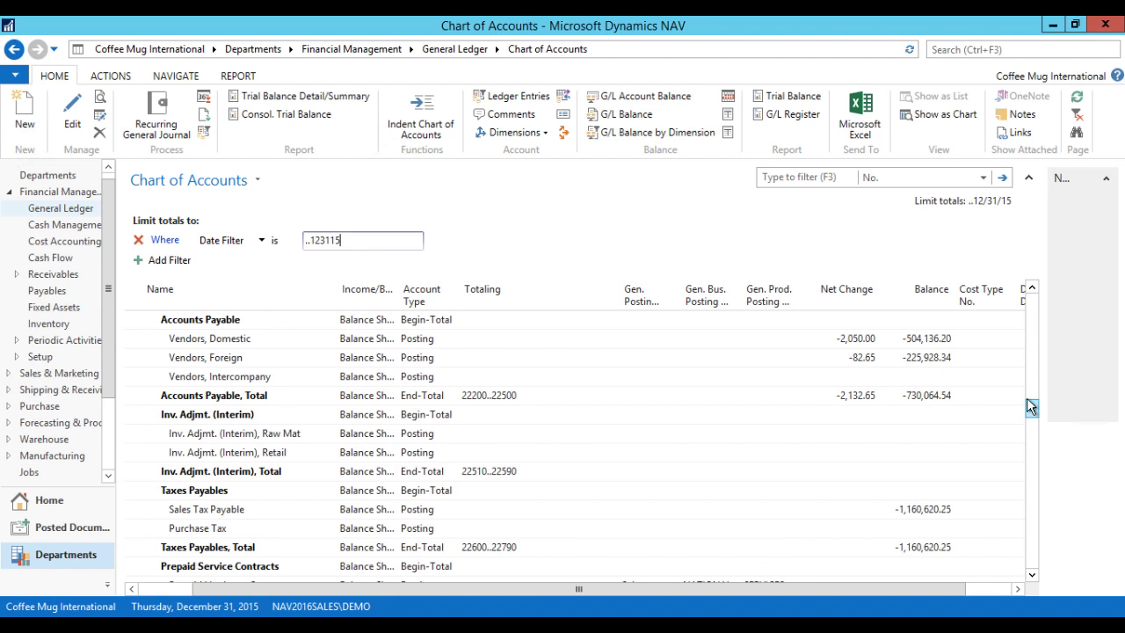
pyautogui.moveTo(1032, 411); pyautogui.dragTo(1024, 457)
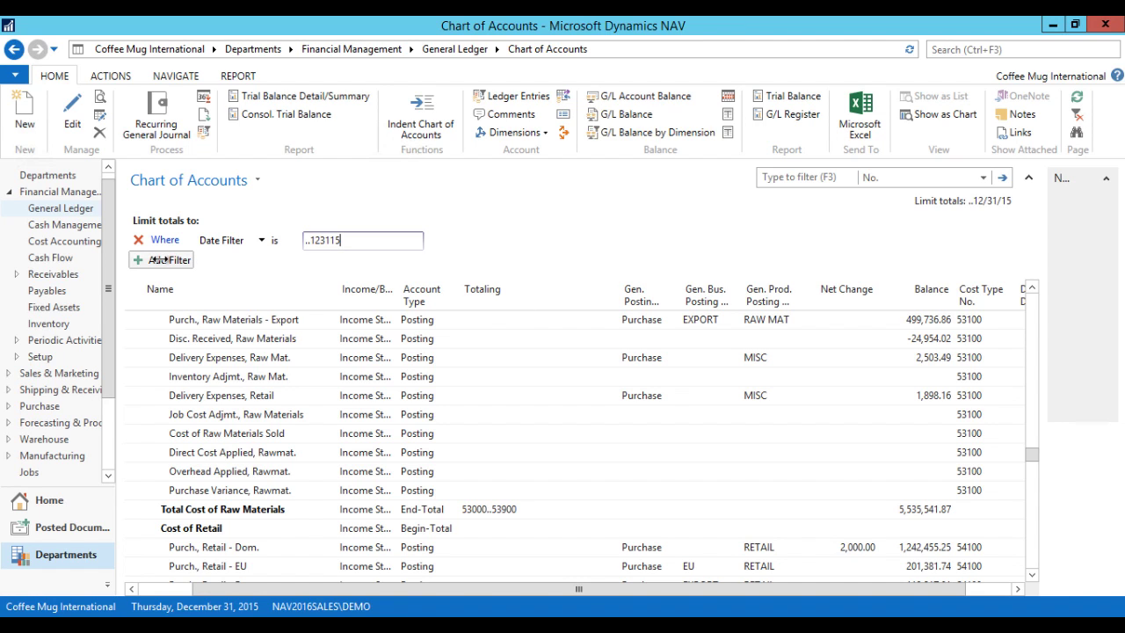
# Step: Filter the account list to Net Change <>0 and review the remaining income and expense accounts
pyautogui.click(983, 176)
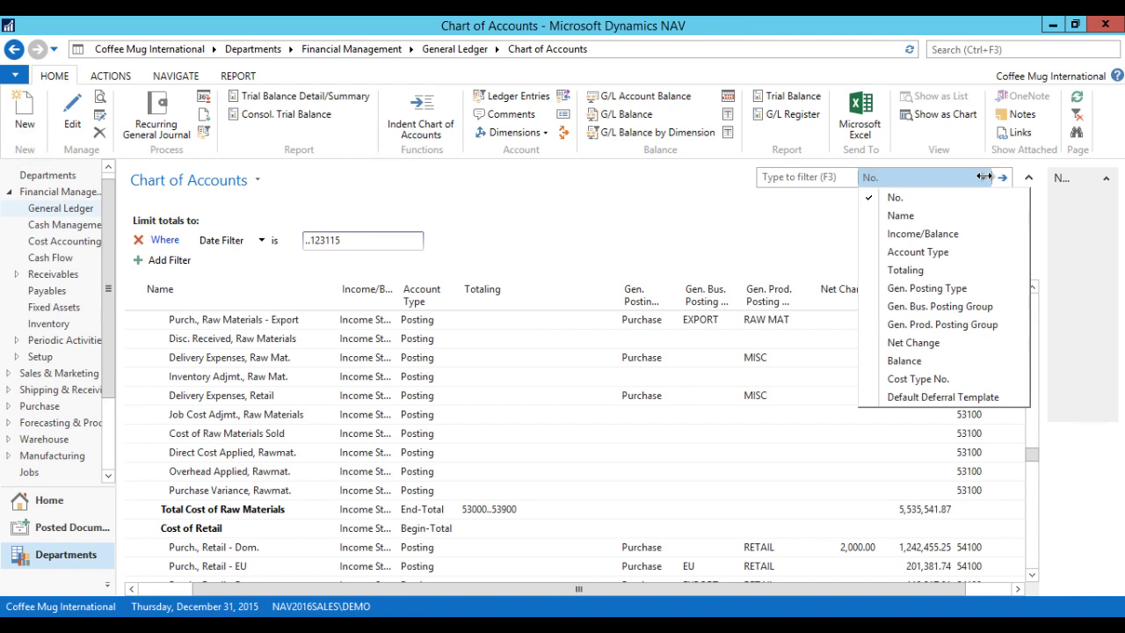
pyautogui.click(919, 342)
pyautogui.write('<>0')
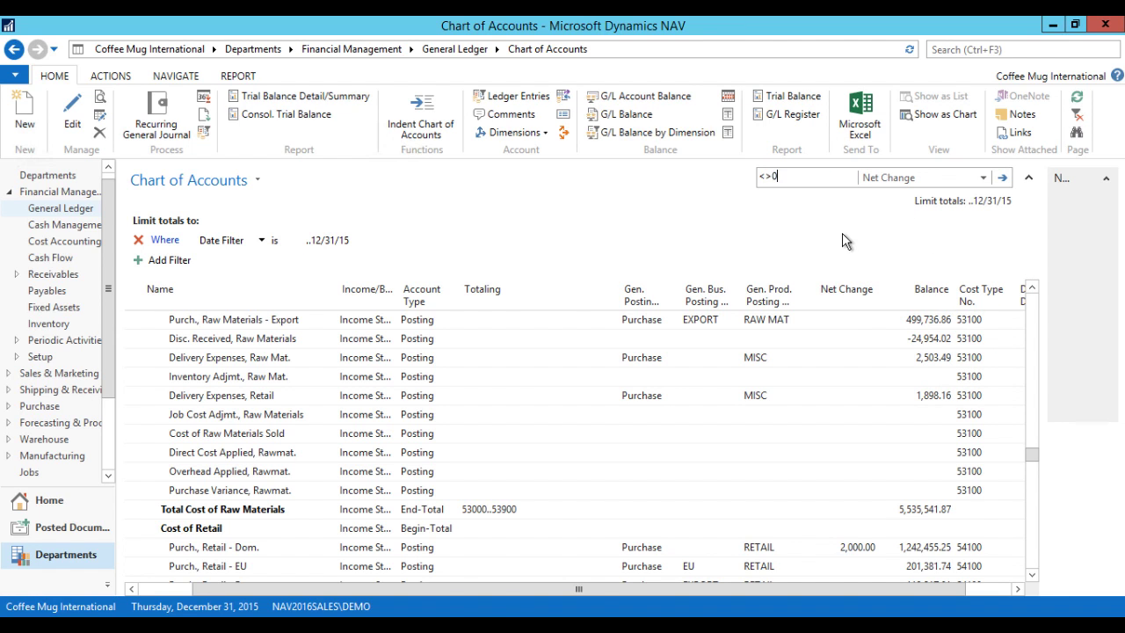
pyautogui.press('Return')
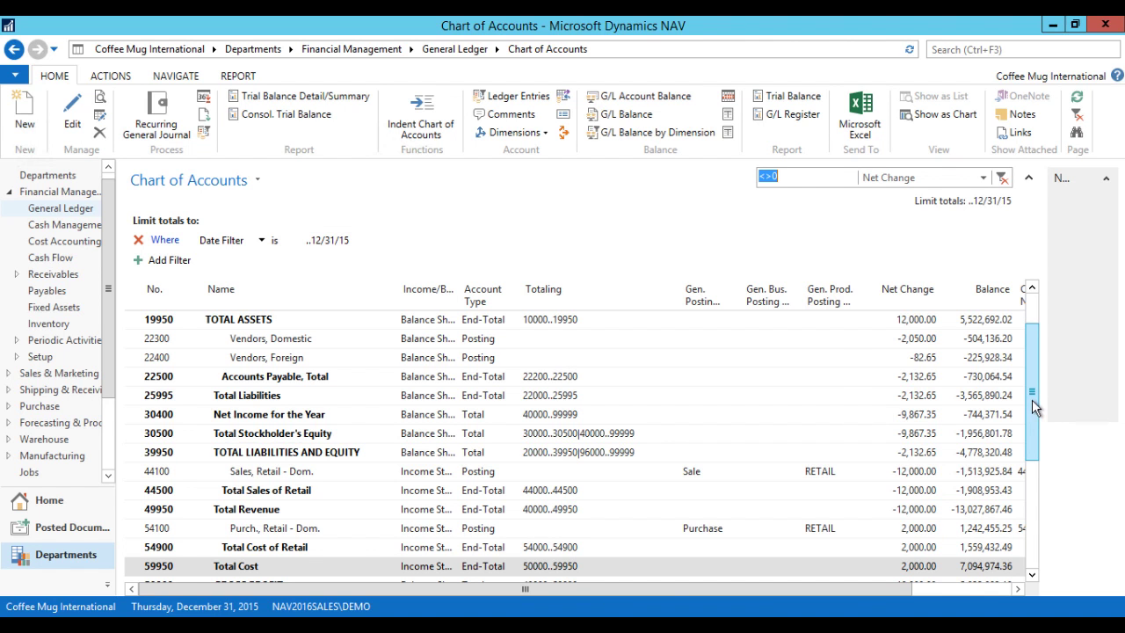
pyautogui.moveTo(1031, 413); pyautogui.dragTo(1029, 494)
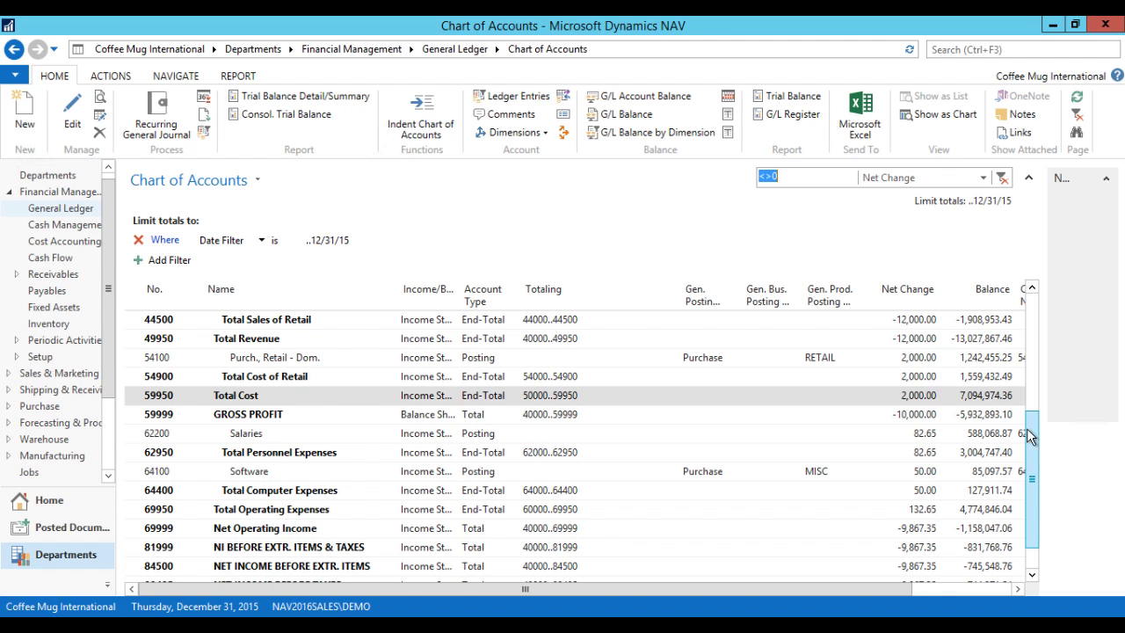
pyautogui.moveTo(1033, 438); pyautogui.dragTo(1033, 406)
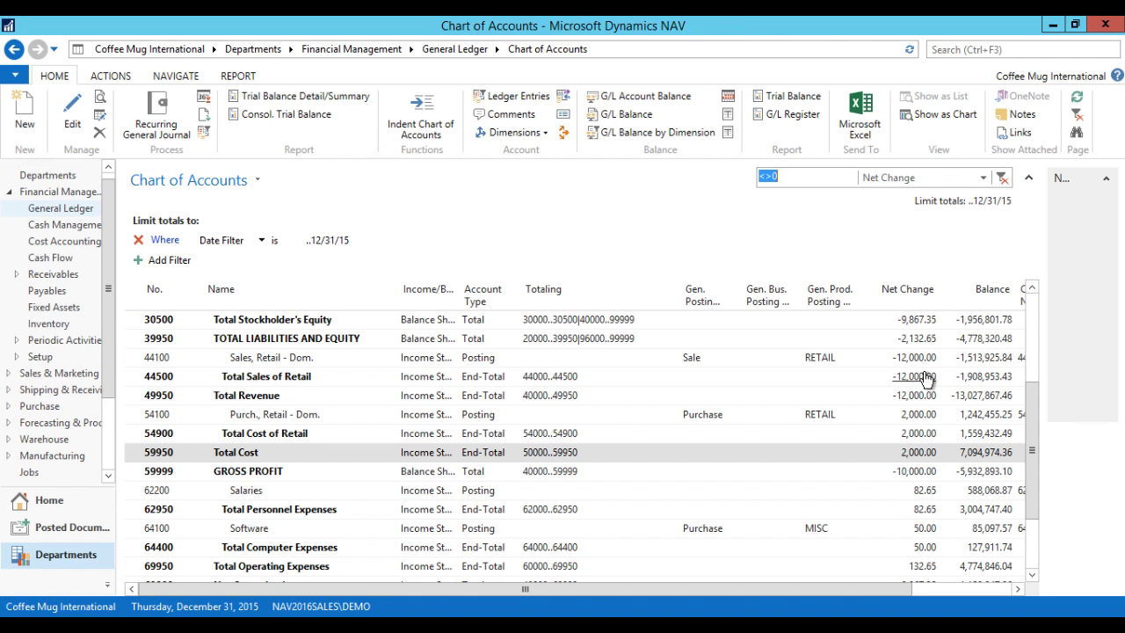
# Step: Change the Date Filter to ..C123115 to include the closing date and review the income statement and equity accounts
pyautogui.click(316, 242)
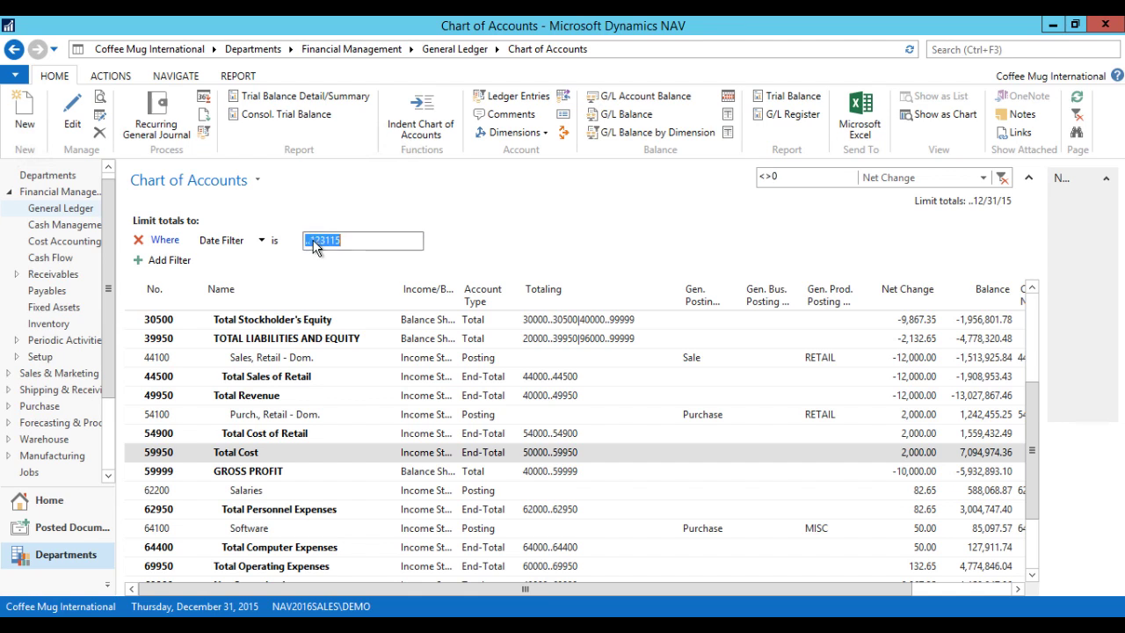
pyautogui.click(320, 242)
pyautogui.write('C')
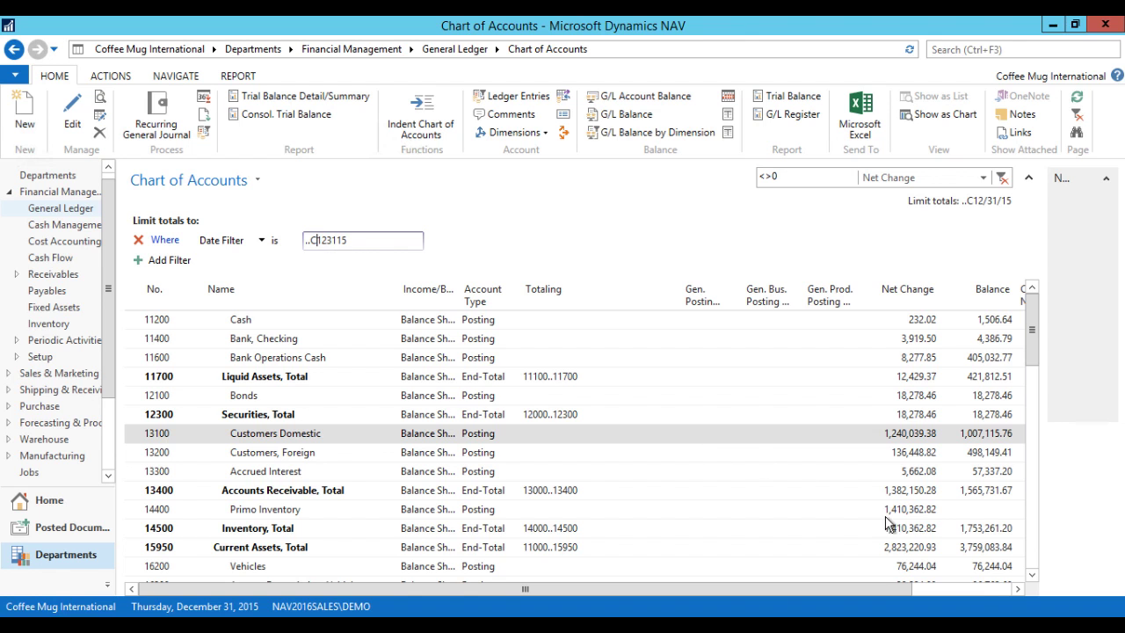
pyautogui.click(1034, 551)
pyautogui.click(1033, 551)
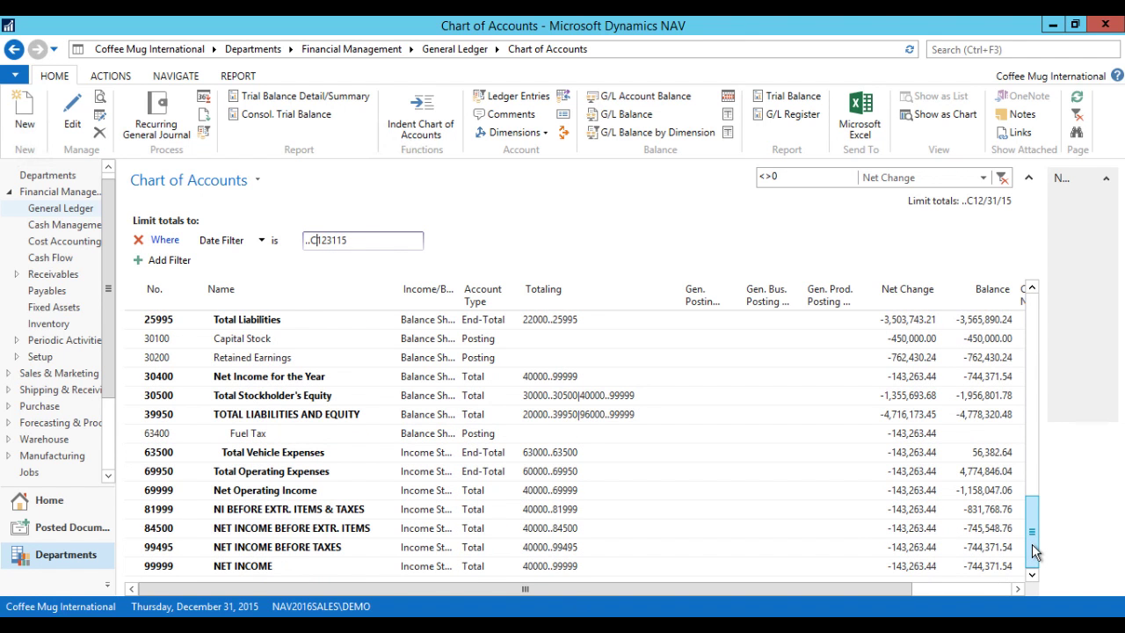
pyautogui.moveTo(1034, 551); pyautogui.dragTo(1034, 493)
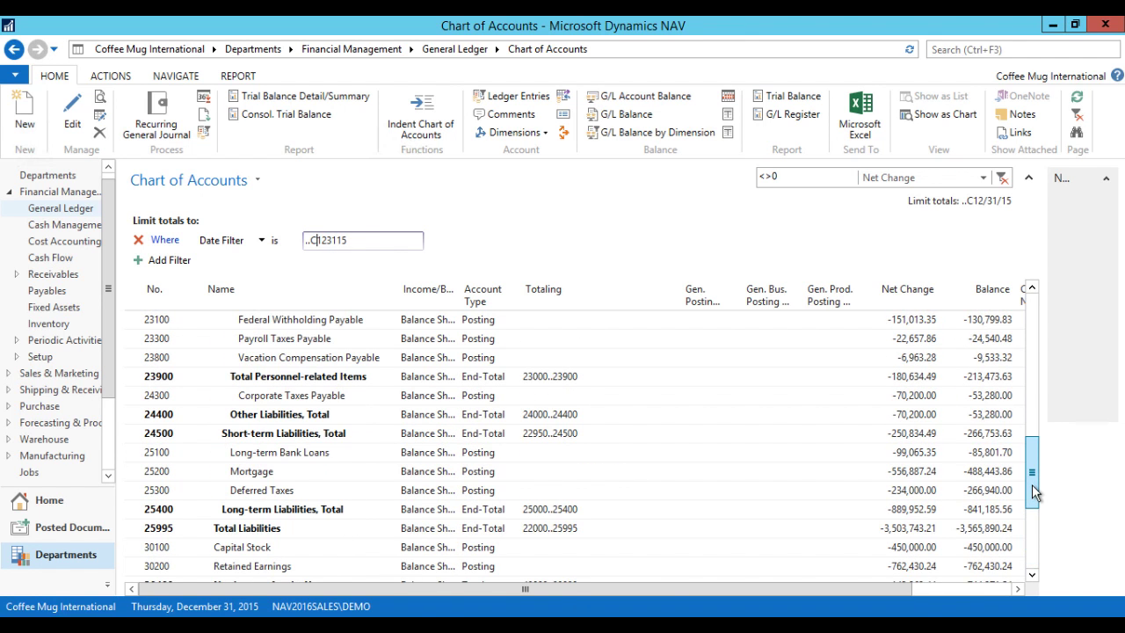
# Step: Open the ledger entries behind the Retained Earnings net change and examine the Close Income Statement entry
pyautogui.click(914, 567)
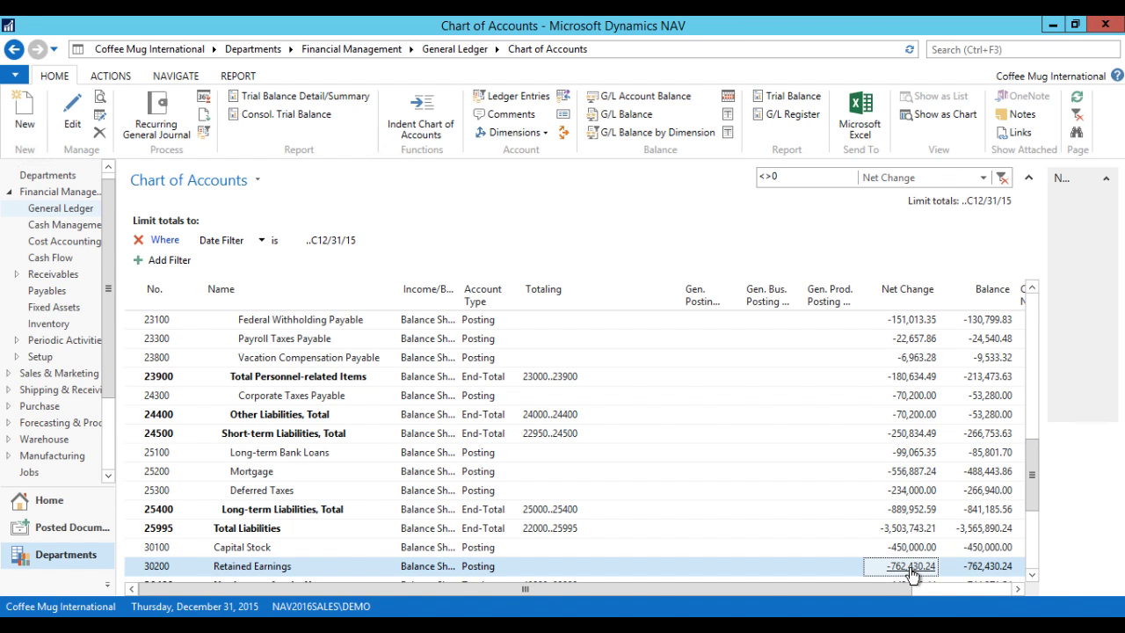
pyautogui.click(911, 566)
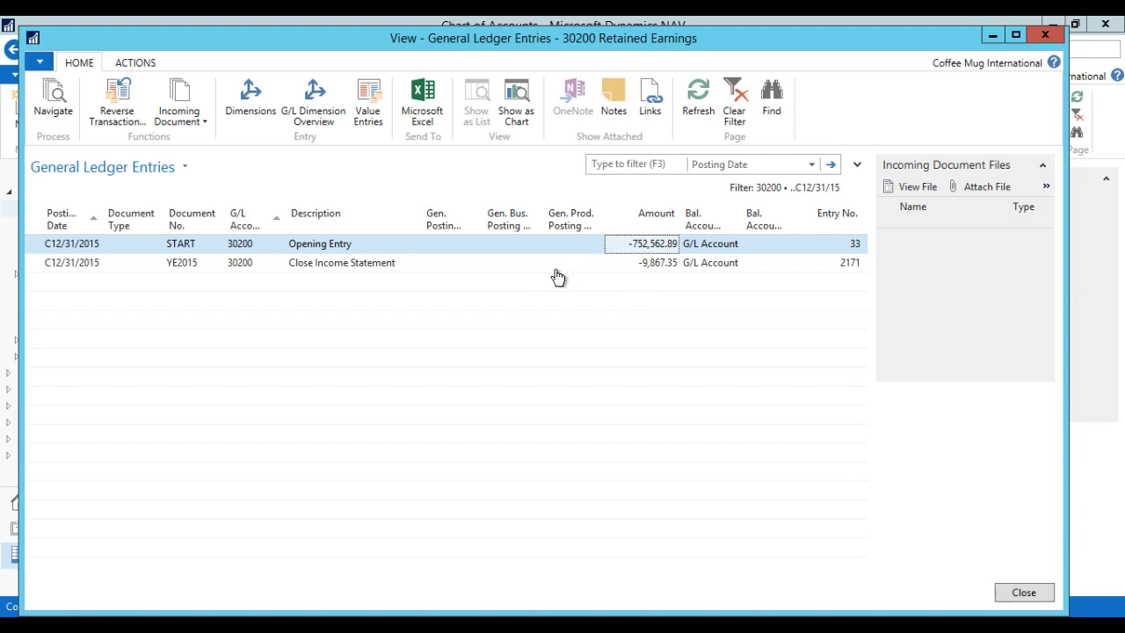
pyautogui.click(527, 266)
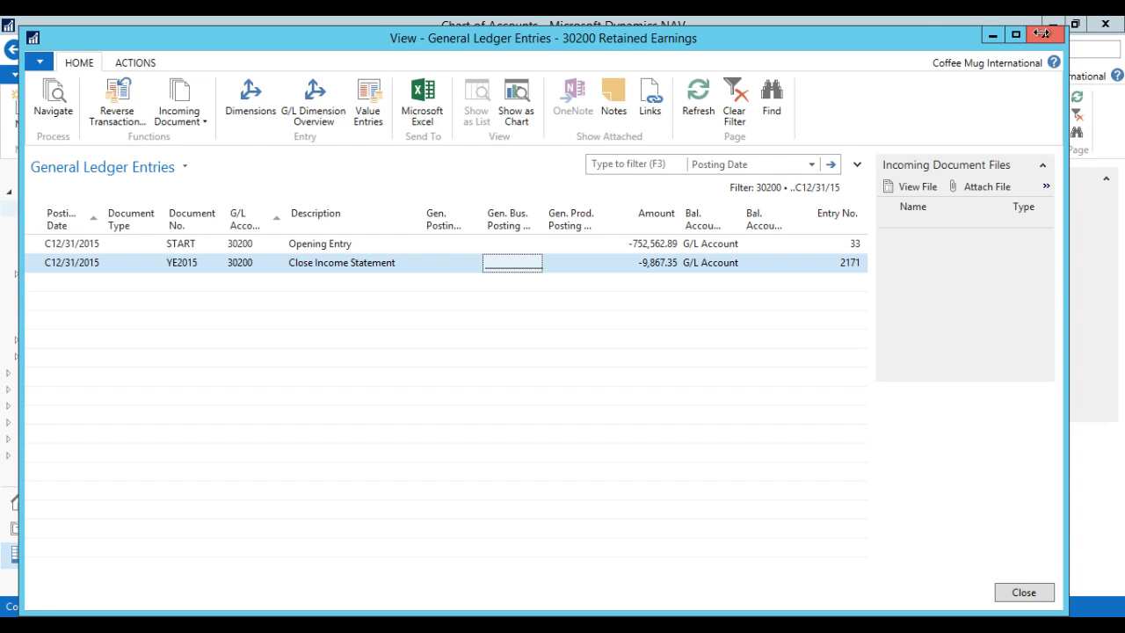
pyautogui.moveTo(745, 17)
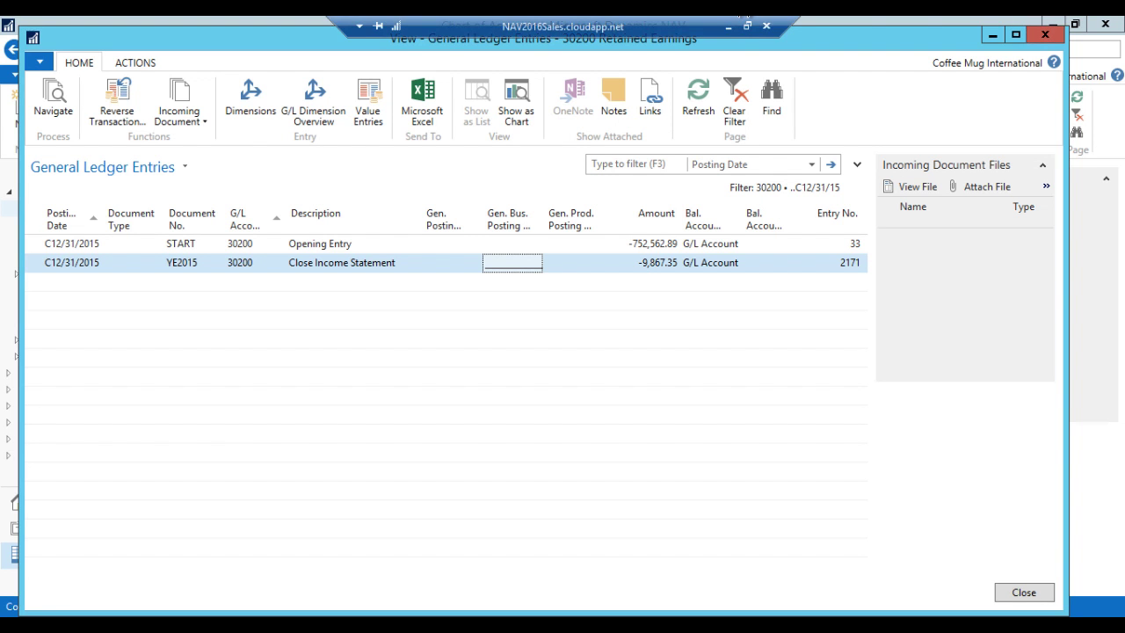